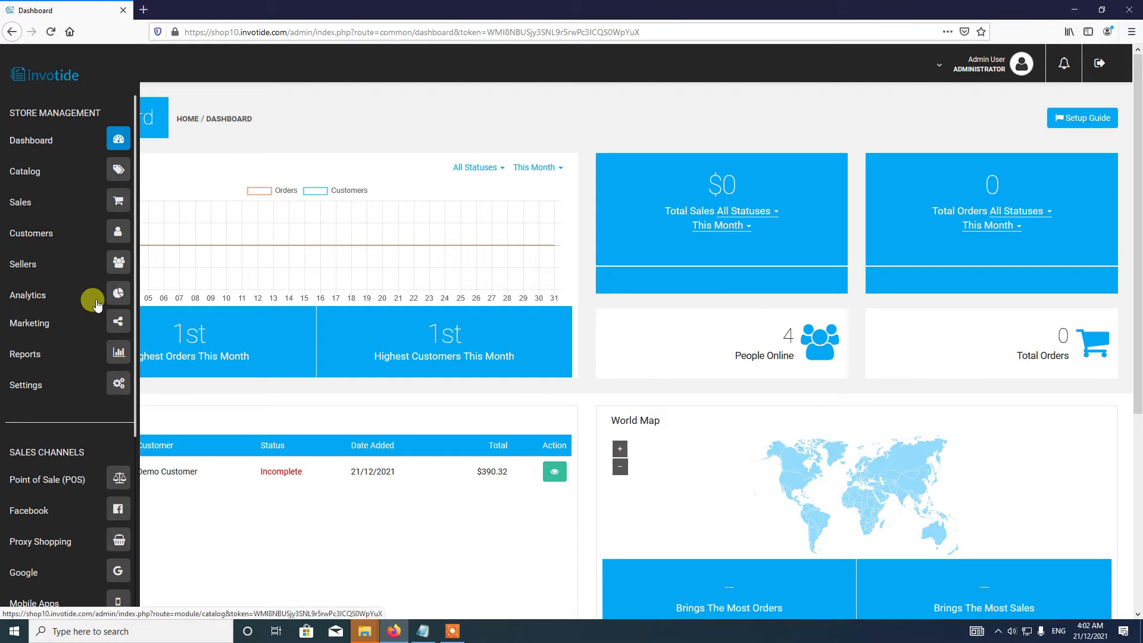
Open the Order Totals list in the store settings and read its Total Order Fee Setup Guide.
left_click(119, 389)
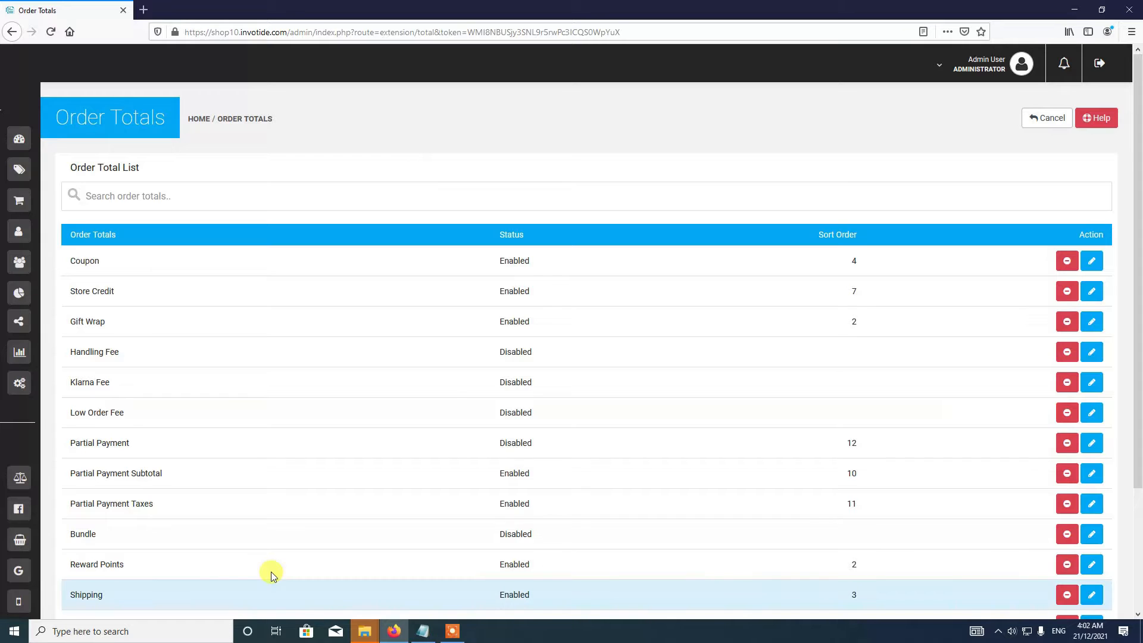
left_click(1096, 117)
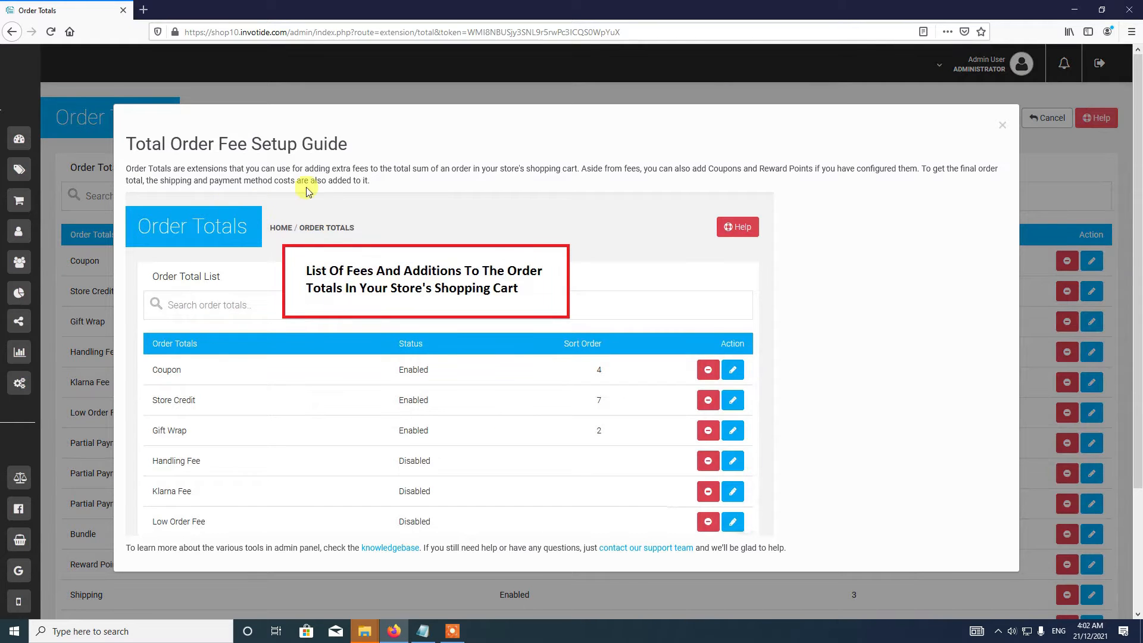
left_click(1004, 128)
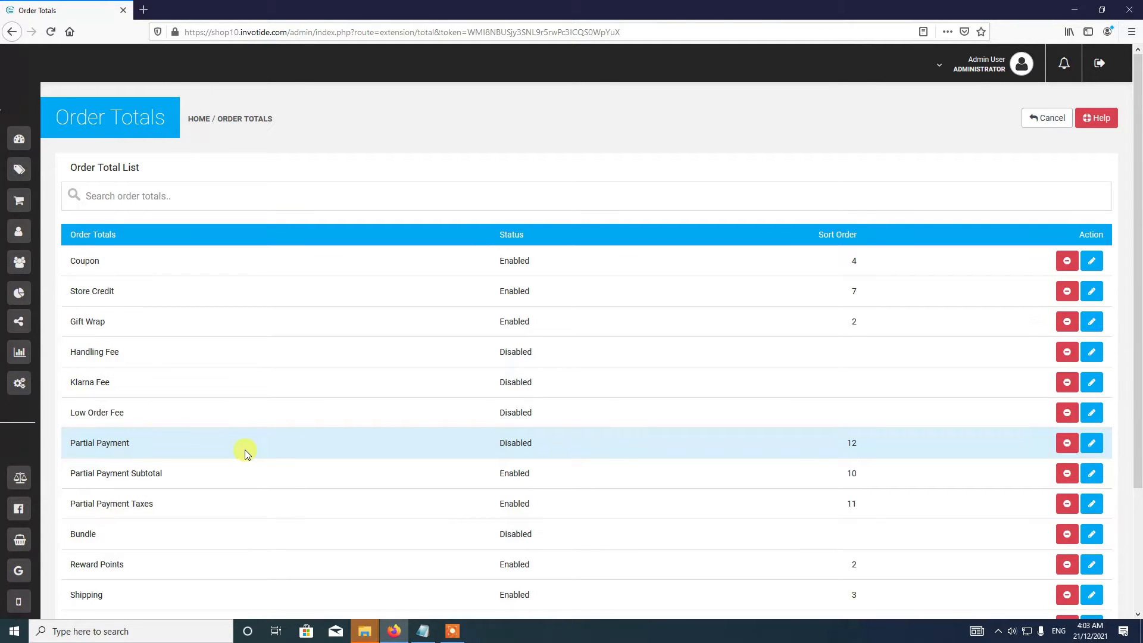
Open the Partial Payment order total for editing and set its minimum checkout Total to 1.
left_click(1094, 444)
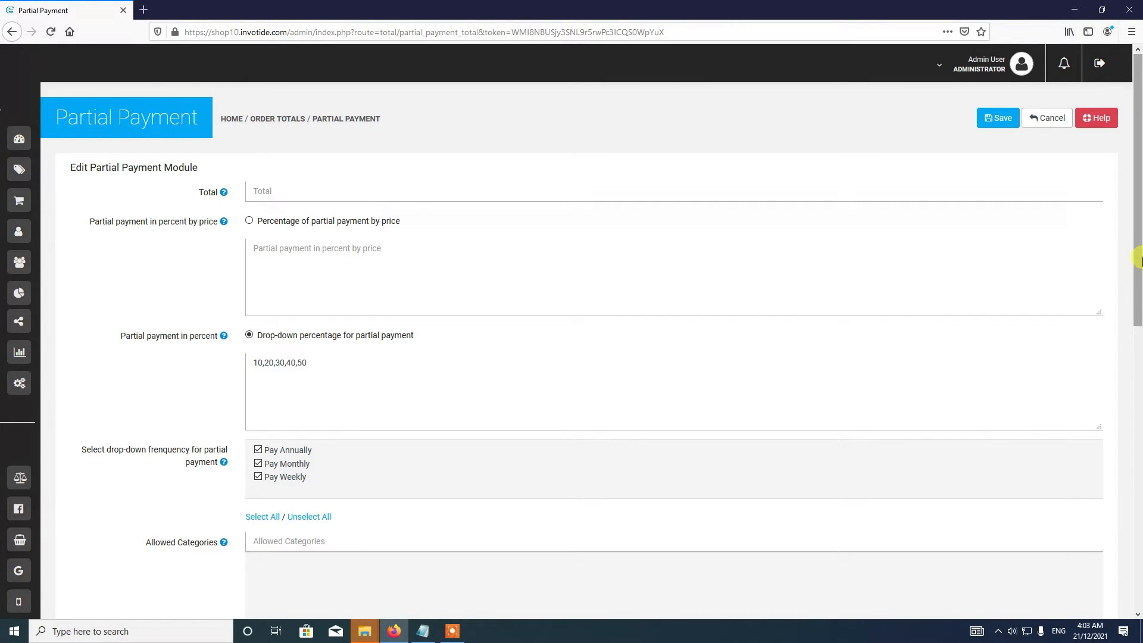
mouse_move(1139, 258)
left_mouse_down()
mouse_move(1137, 470)
mouse_move(1139, 258)
left_mouse_up()
scroll(1135, 253, "up", 1)
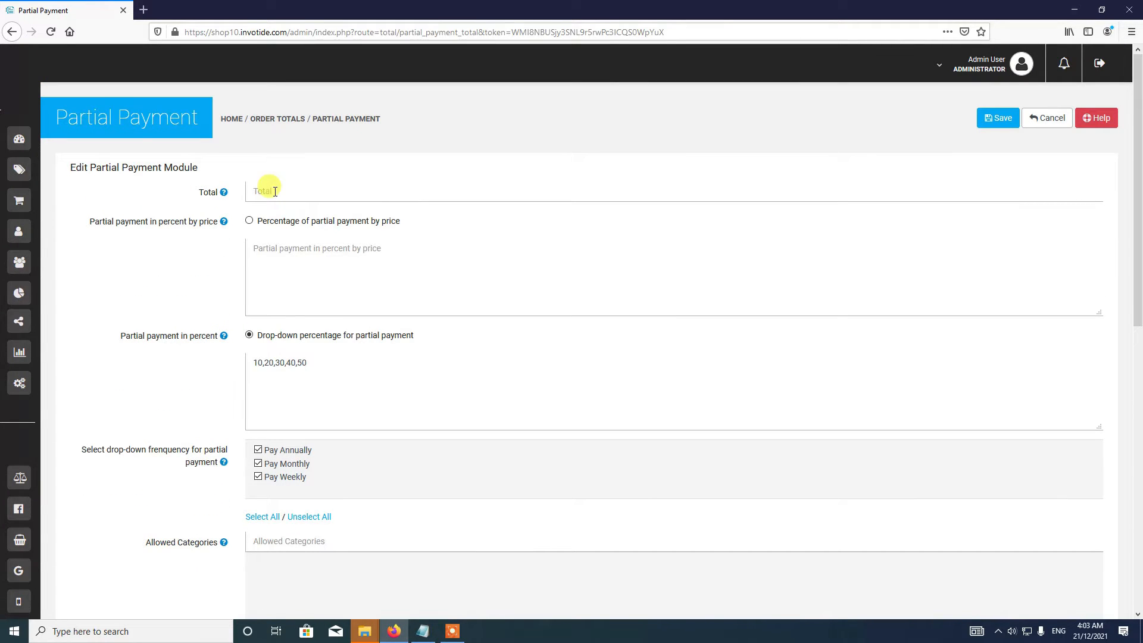
mouse_move(226, 200)
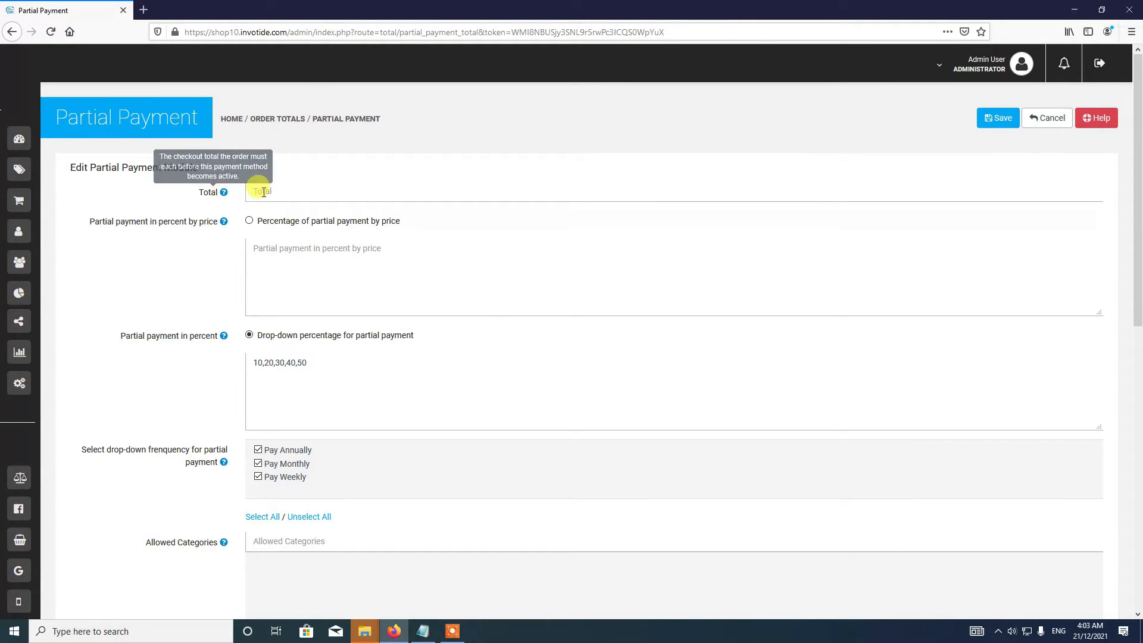
left_click(286, 191)
type("1")
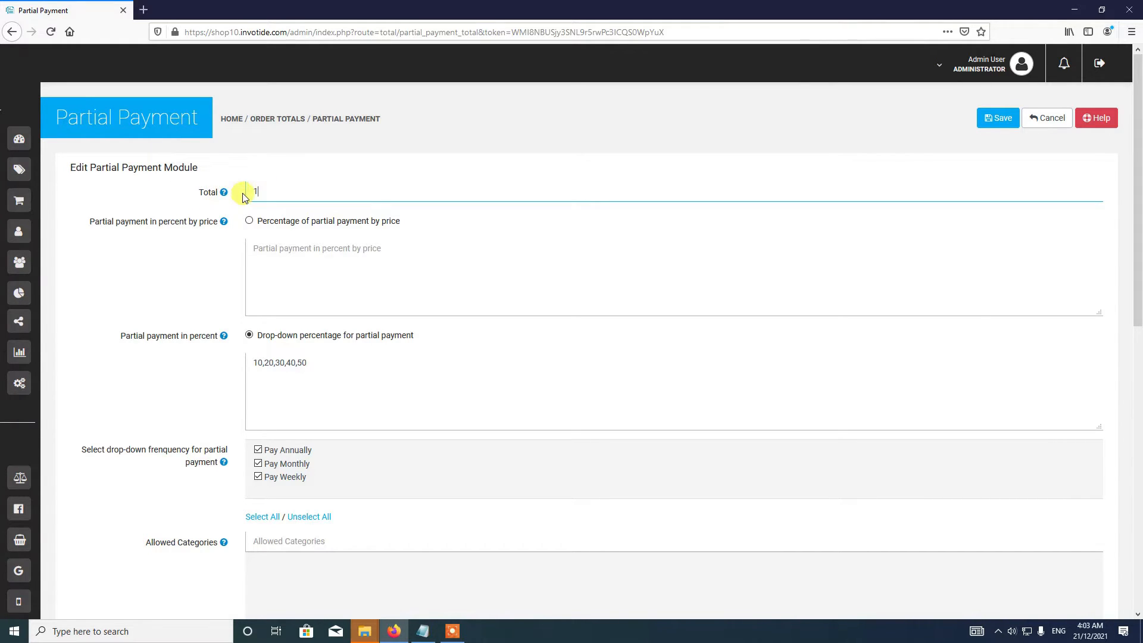
key("BackSpace")
type("1")
Use the drop-down percentage option for partial payment and remove 10 from its list, leaving 20,30,40,50.
left_click(249, 221)
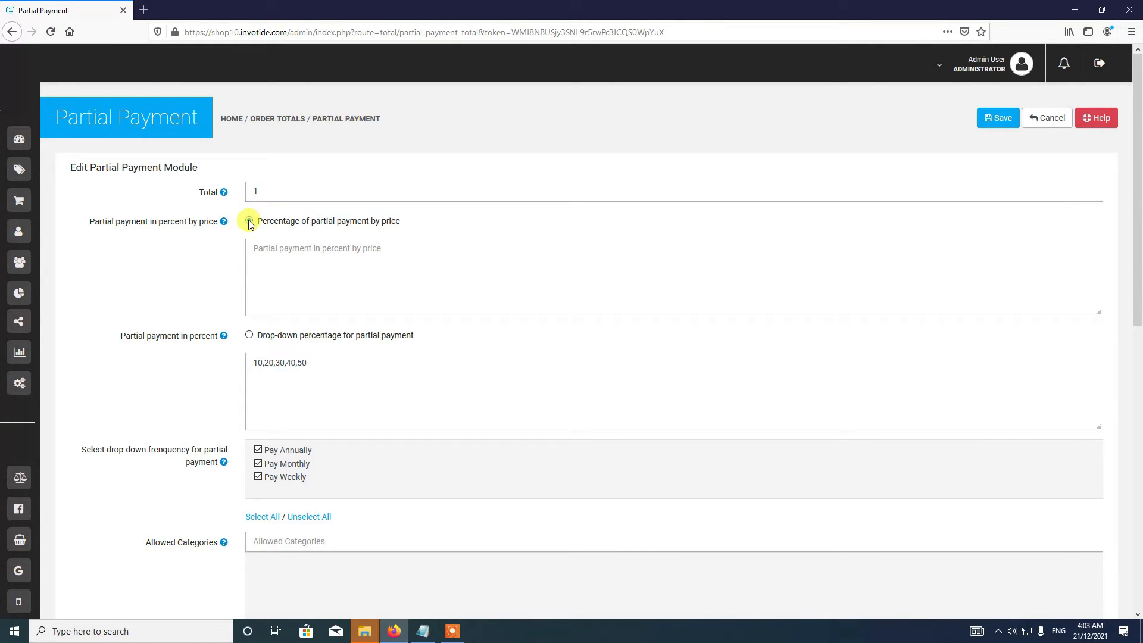
left_click(249, 334)
mouse_move(181, 341)
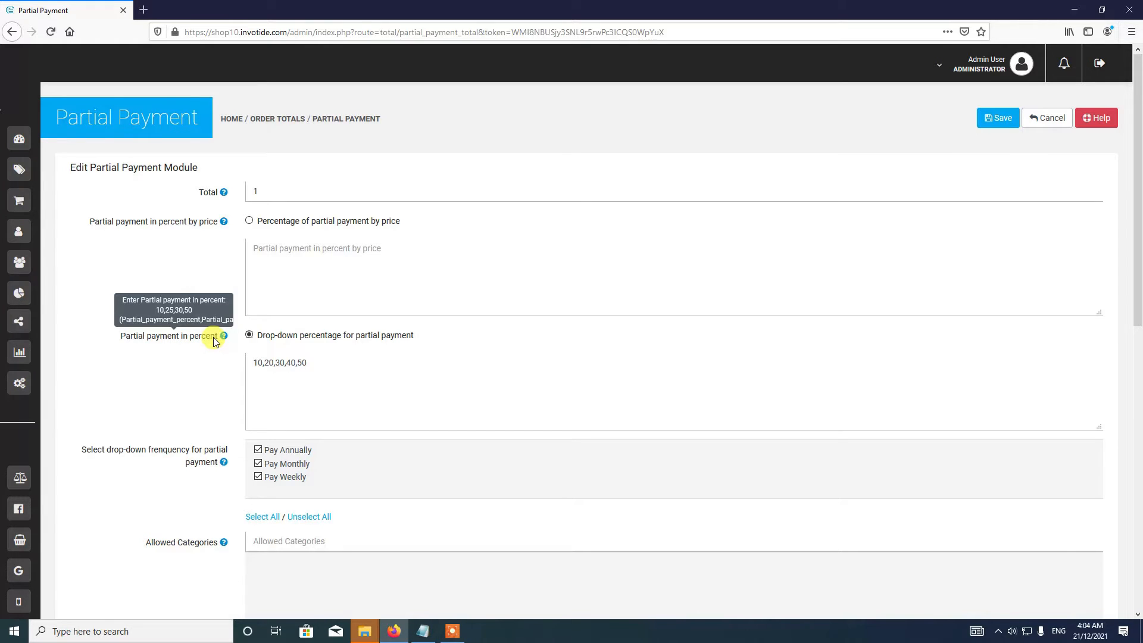
mouse_move(201, 225)
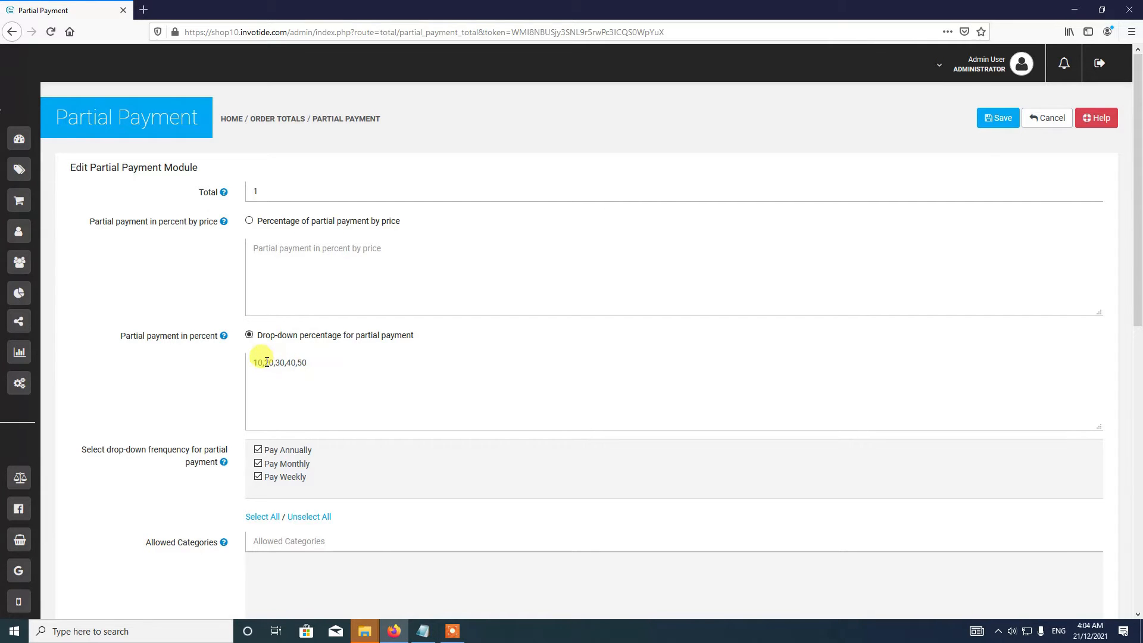
left_click_drag(264, 362, 192, 358)
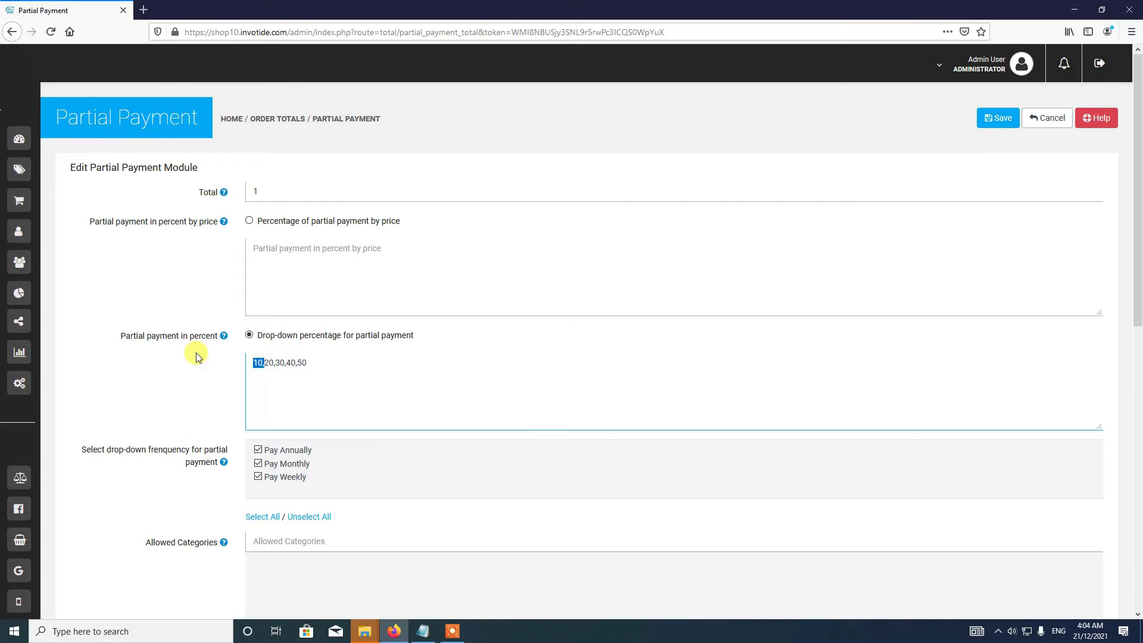
key("BackSpace")
mouse_move(222, 337)
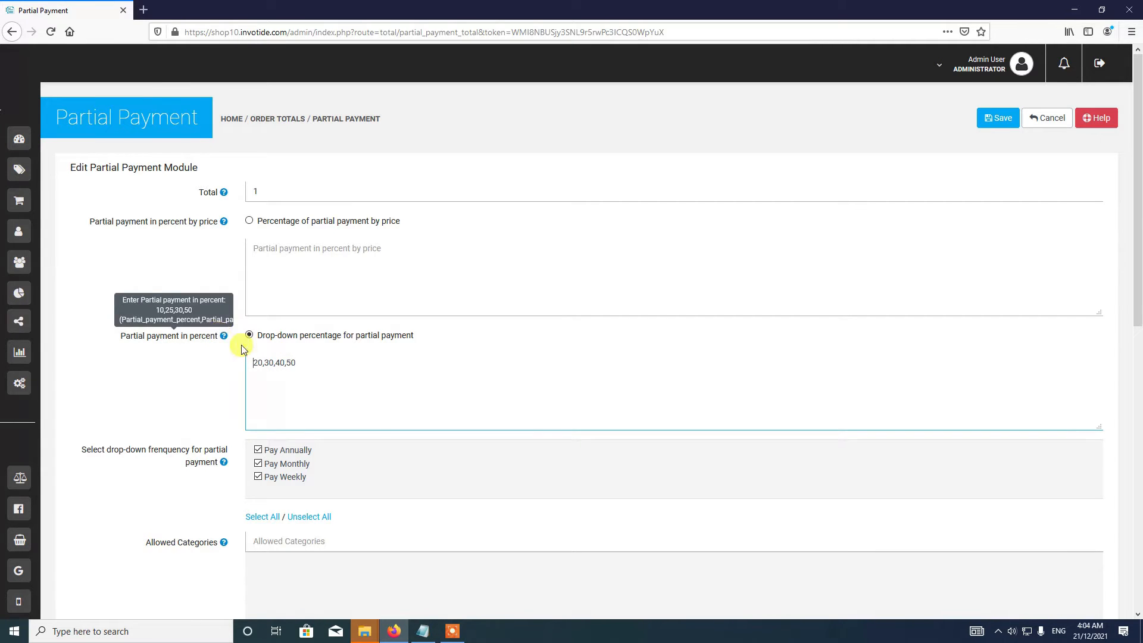
Exclude Pay Annually from the partial payment frequencies, leaving Pay Monthly and Pay Weekly enabled.
scroll(198, 372, "down", 2)
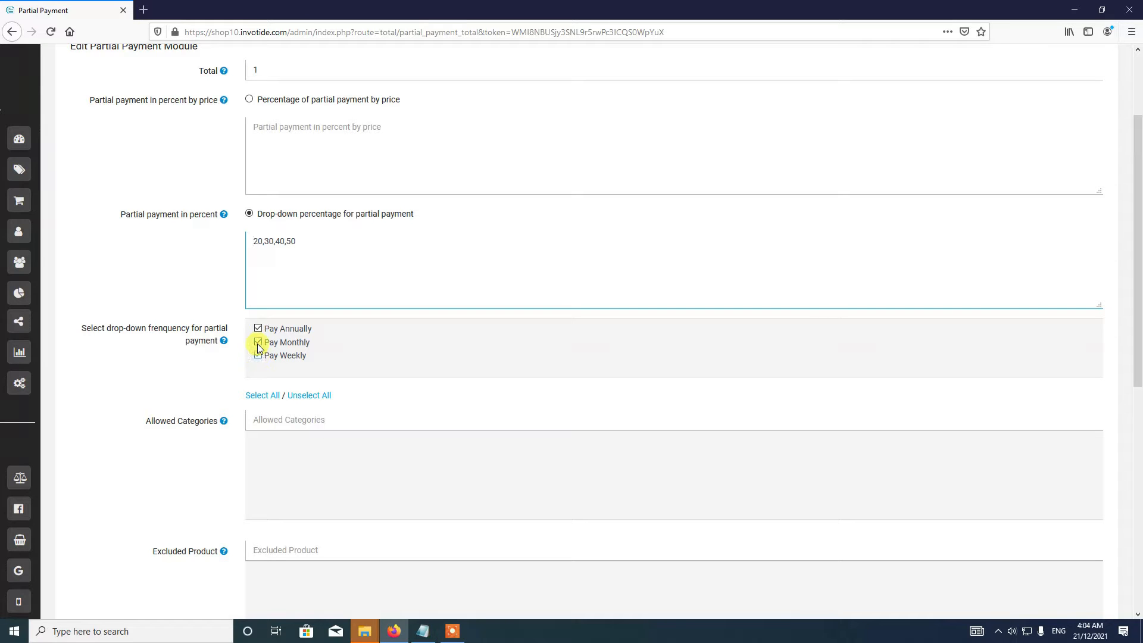
left_click(258, 342)
left_click(258, 328)
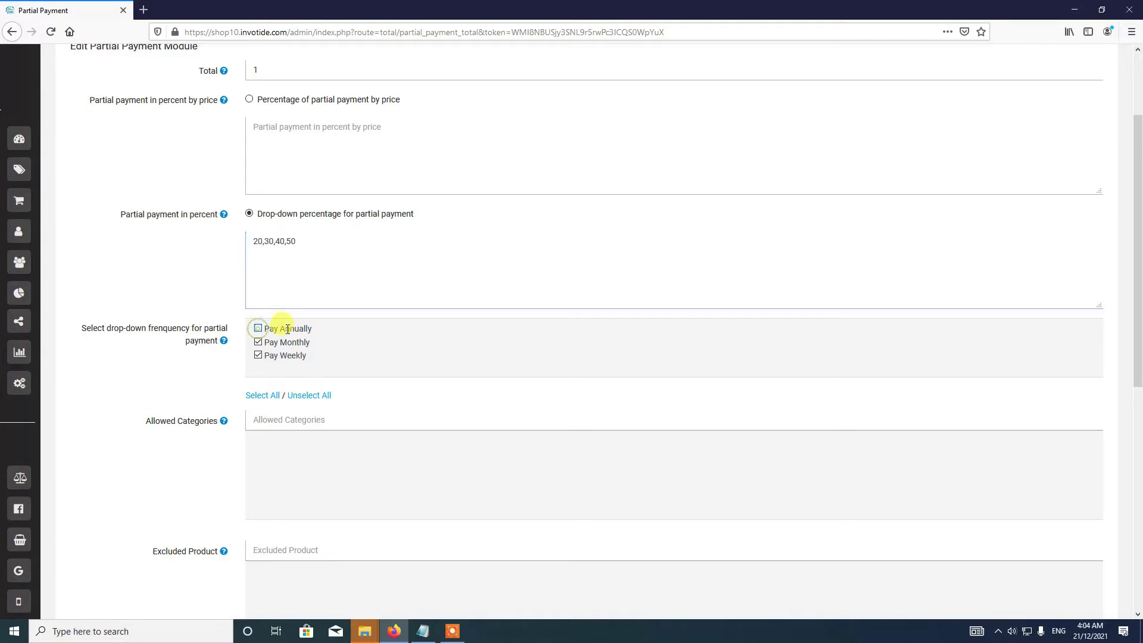
Examine the Allowed Categories and Excluded Product settings of the Partial Payment module.
scroll(352, 398, "down", 1)
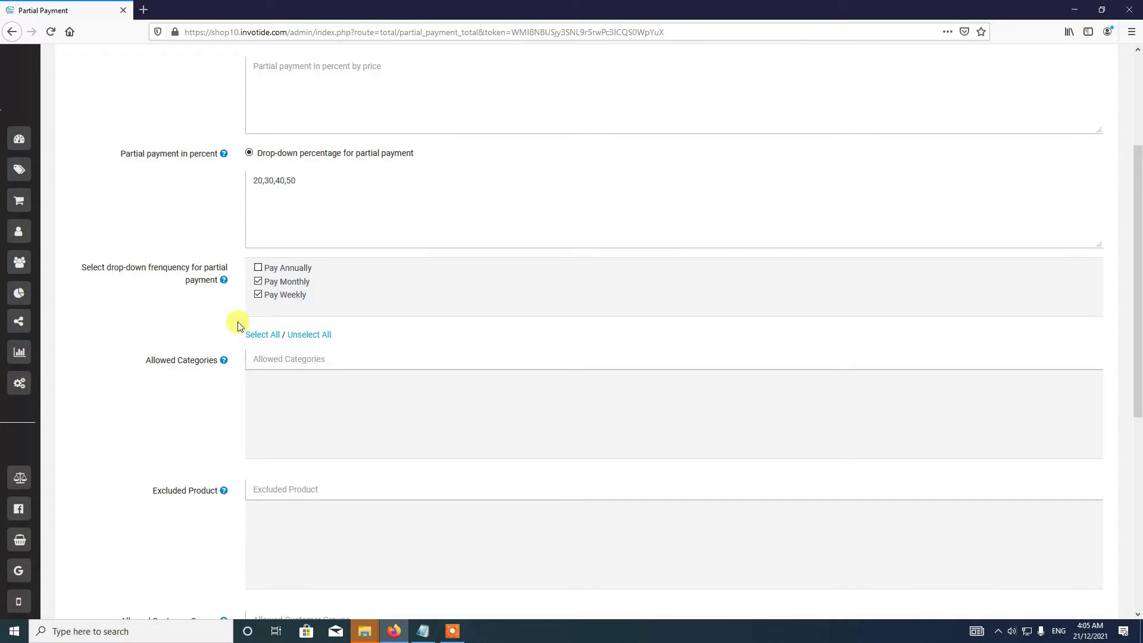
left_click(271, 360)
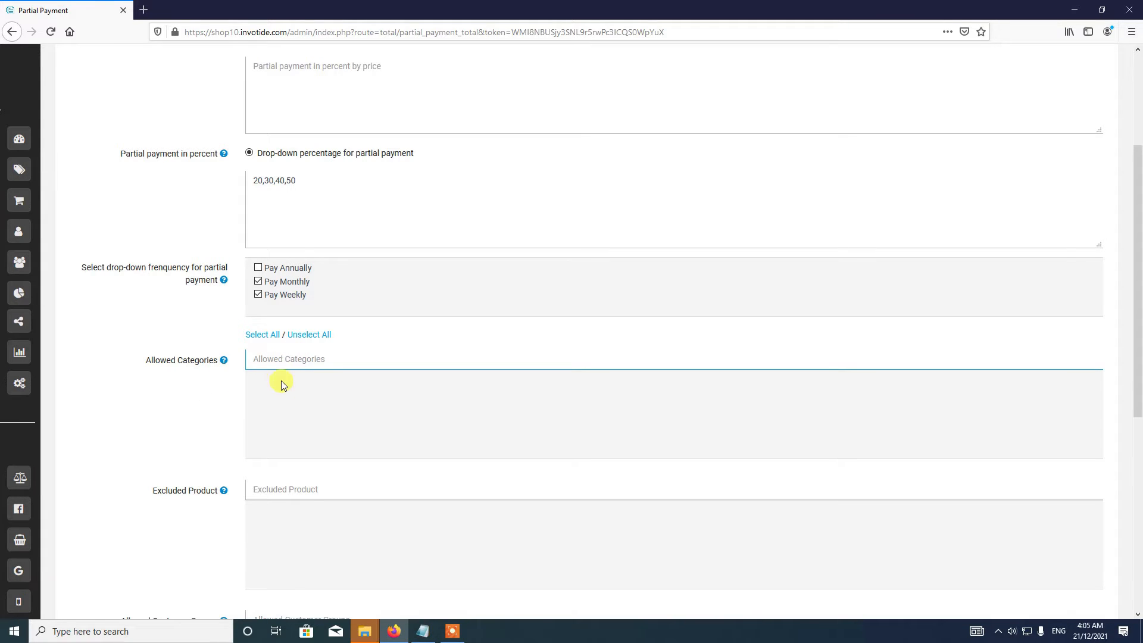
left_click(217, 390)
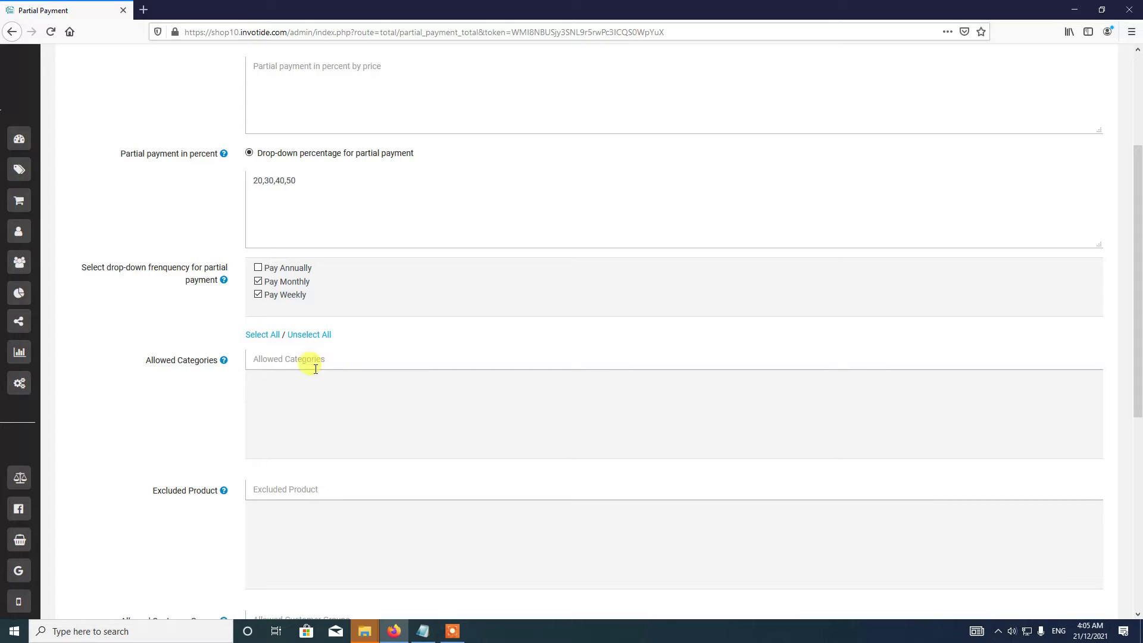
scroll(312, 398, "up", 3)
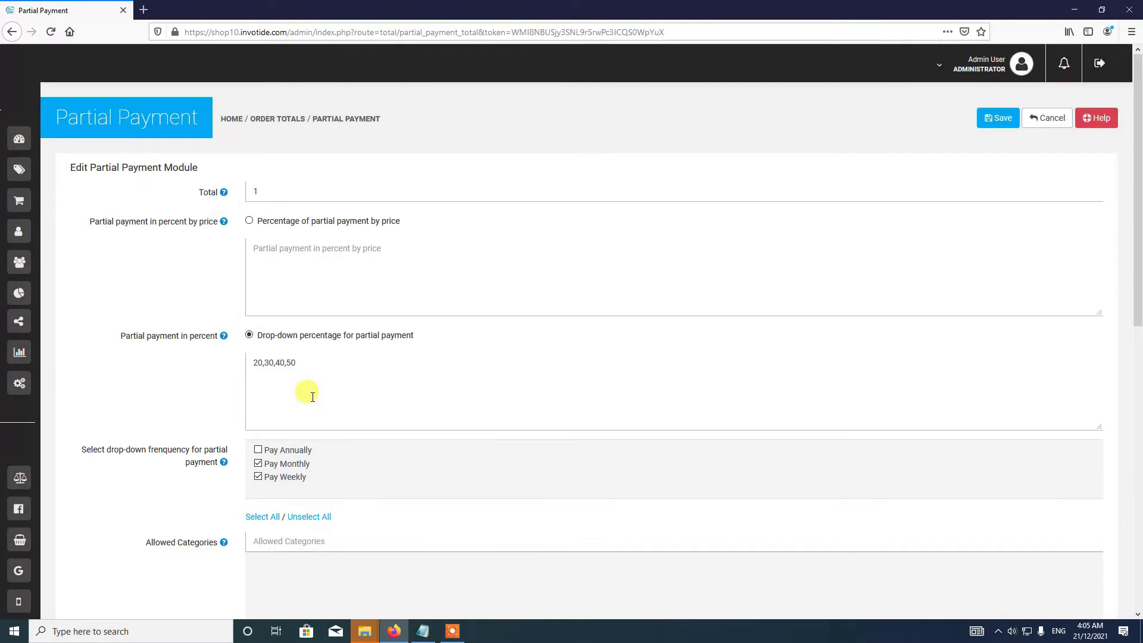
scroll(304, 390, "down", 5)
scroll(292, 300, "up", 2)
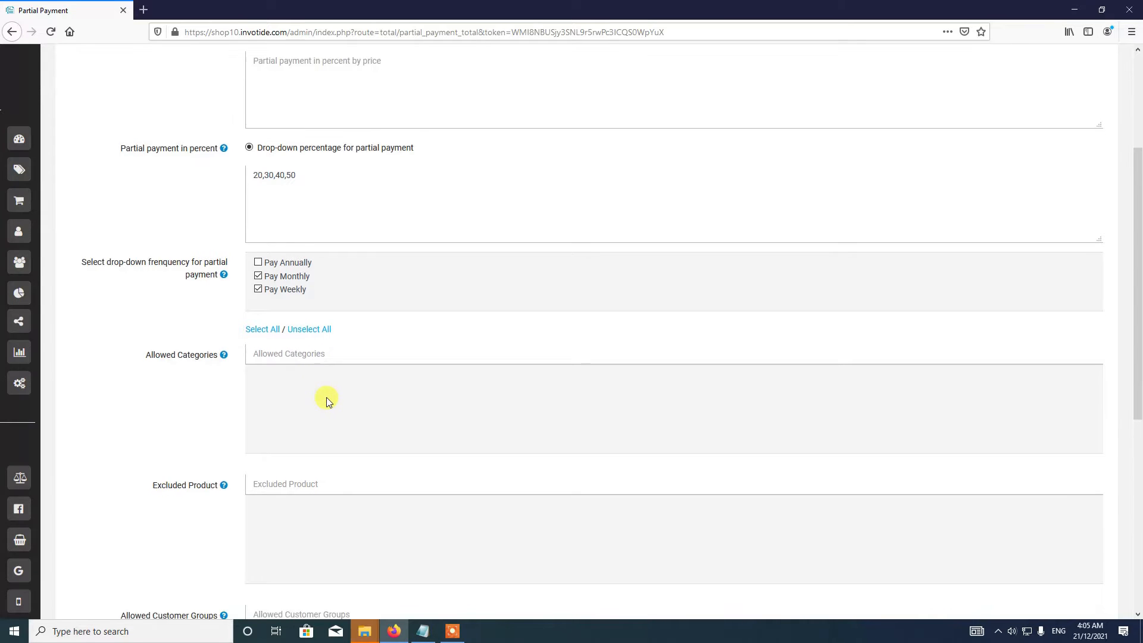
scroll(327, 398, "down", 2)
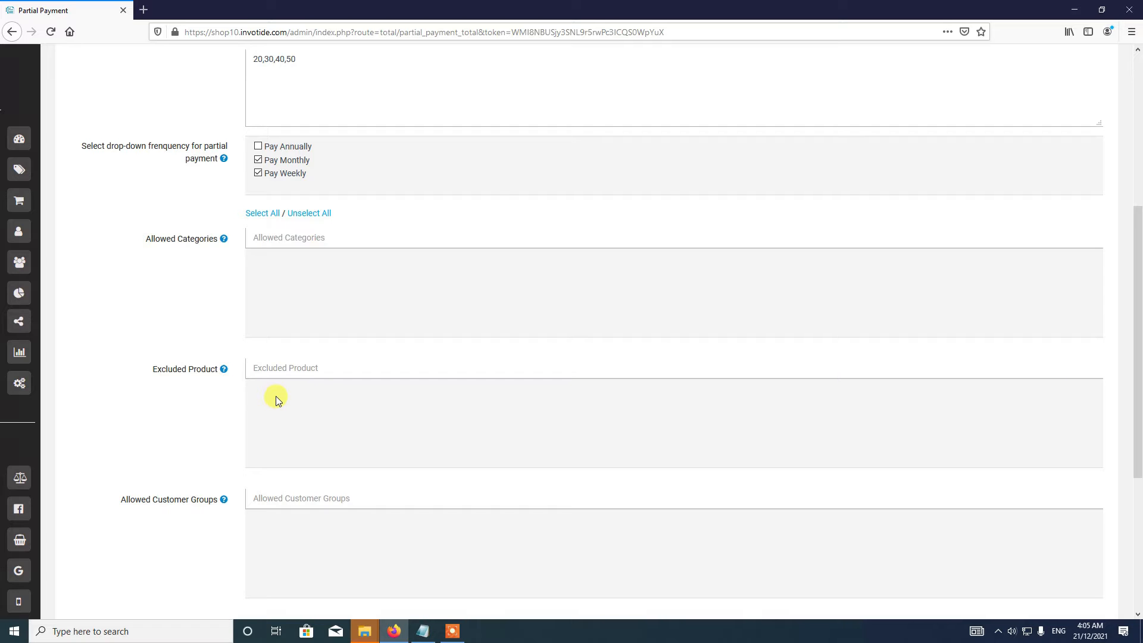
scroll(279, 393, "up", 2)
scroll(281, 393, "down", 2)
Add Product 4 to the products excluded from partial payment.
left_click(312, 367)
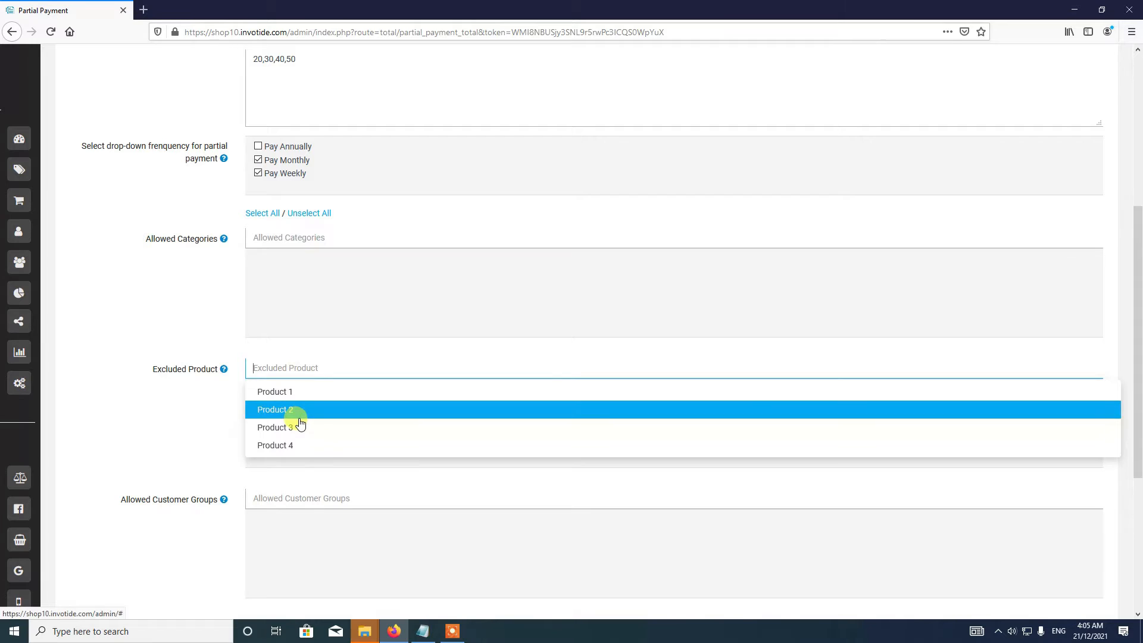
key("Down")
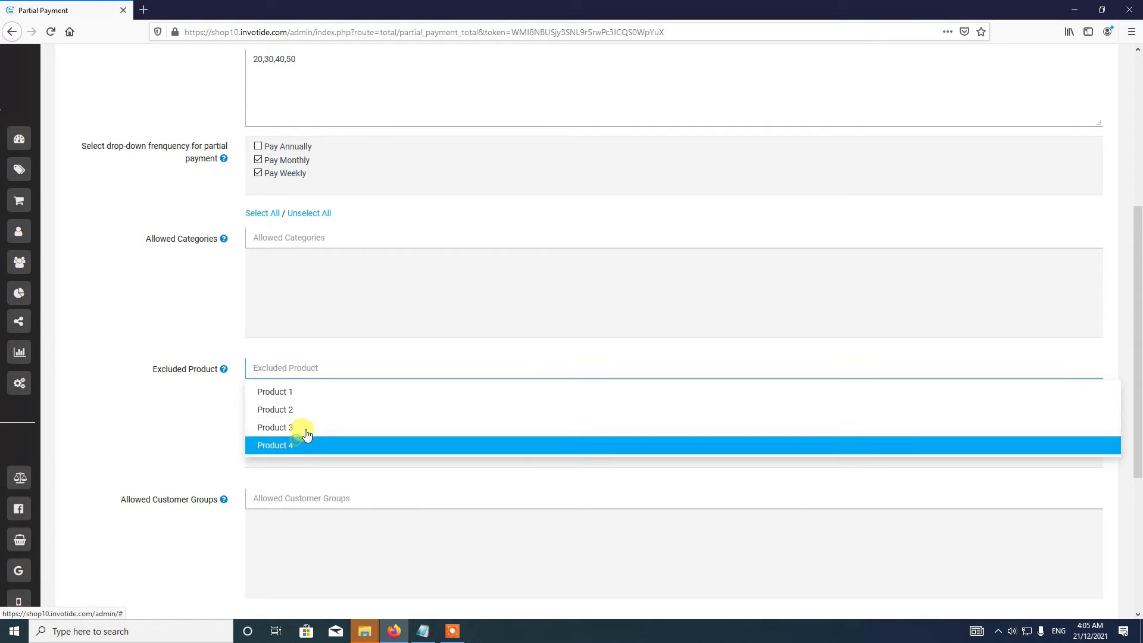
key("Return")
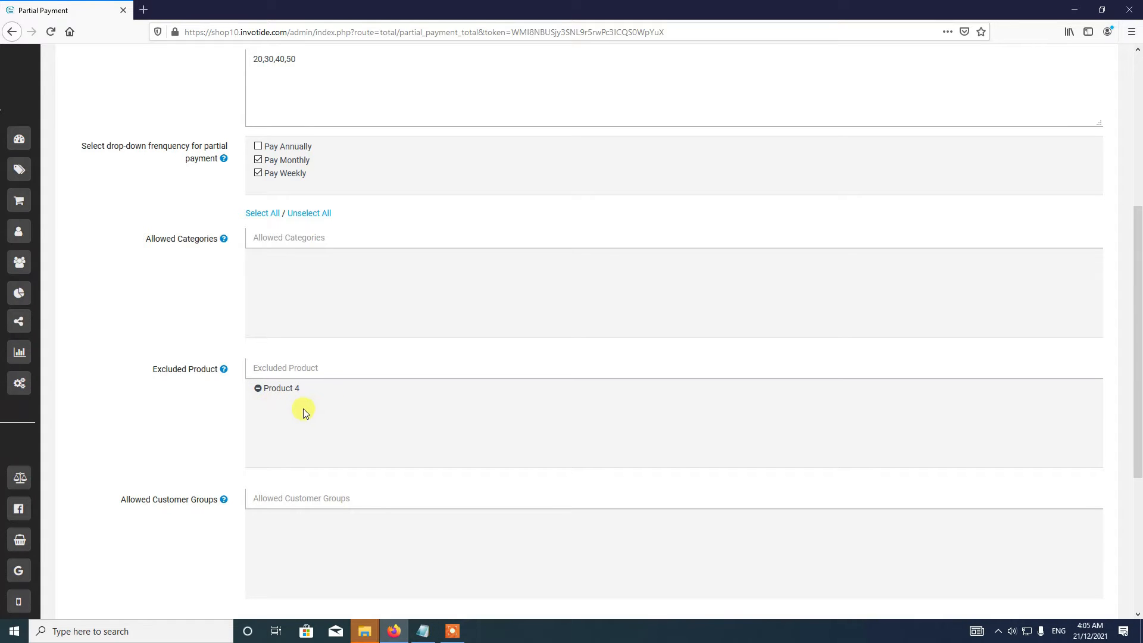
Select All Zones as the Geo Zone and set the Partial Payment status to Enabled.
scroll(306, 407, "down", 3)
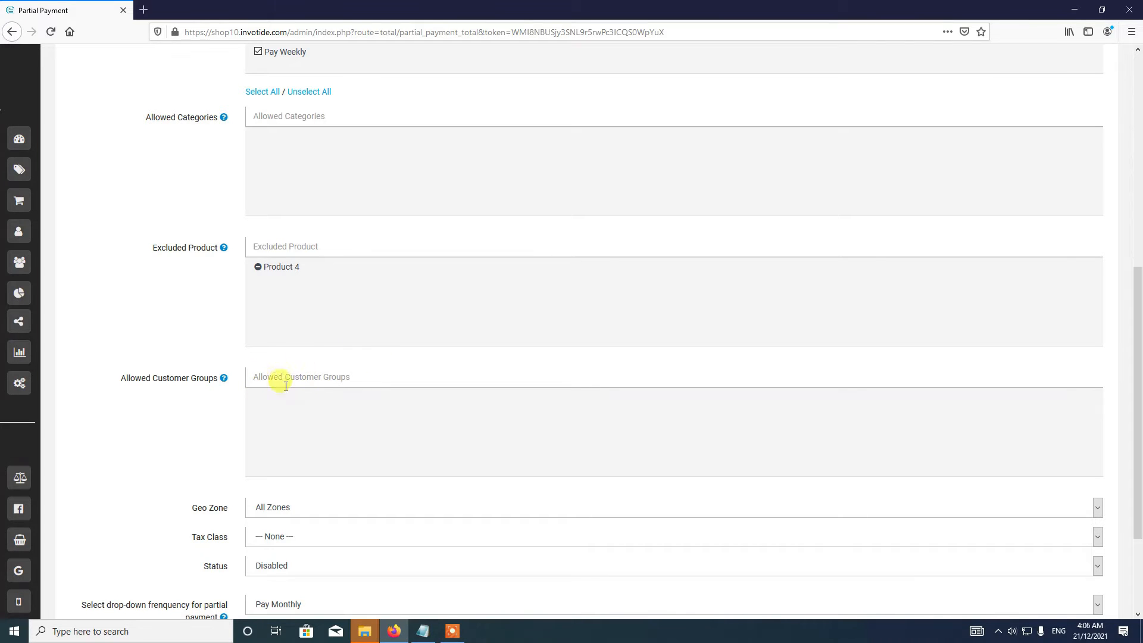
scroll(328, 186, "up", 4)
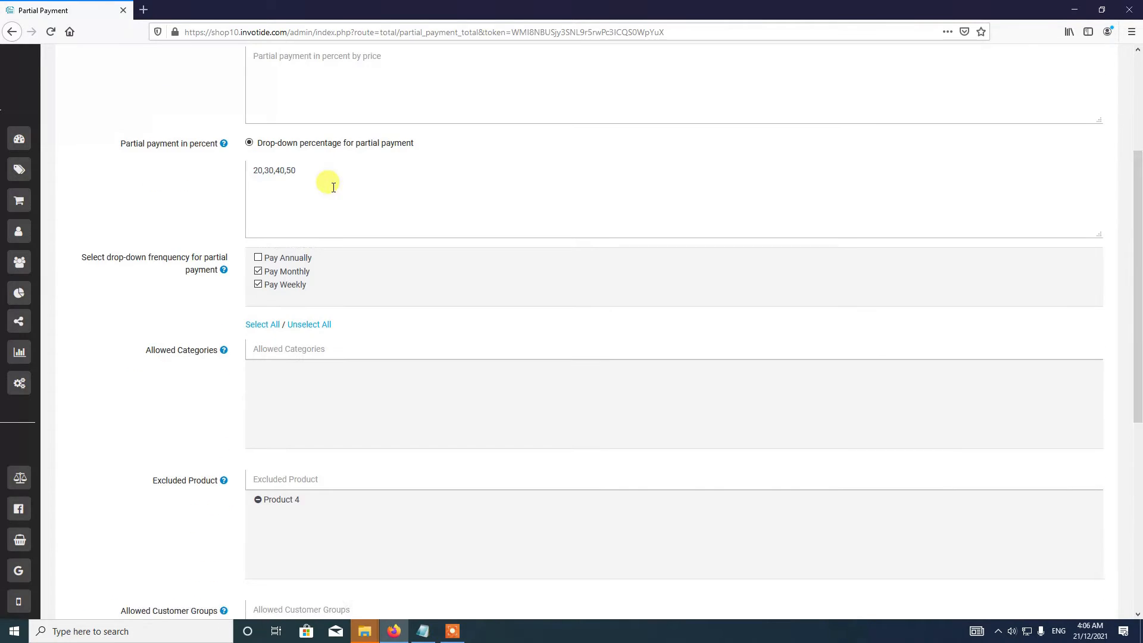
scroll(255, 280, "down", 6)
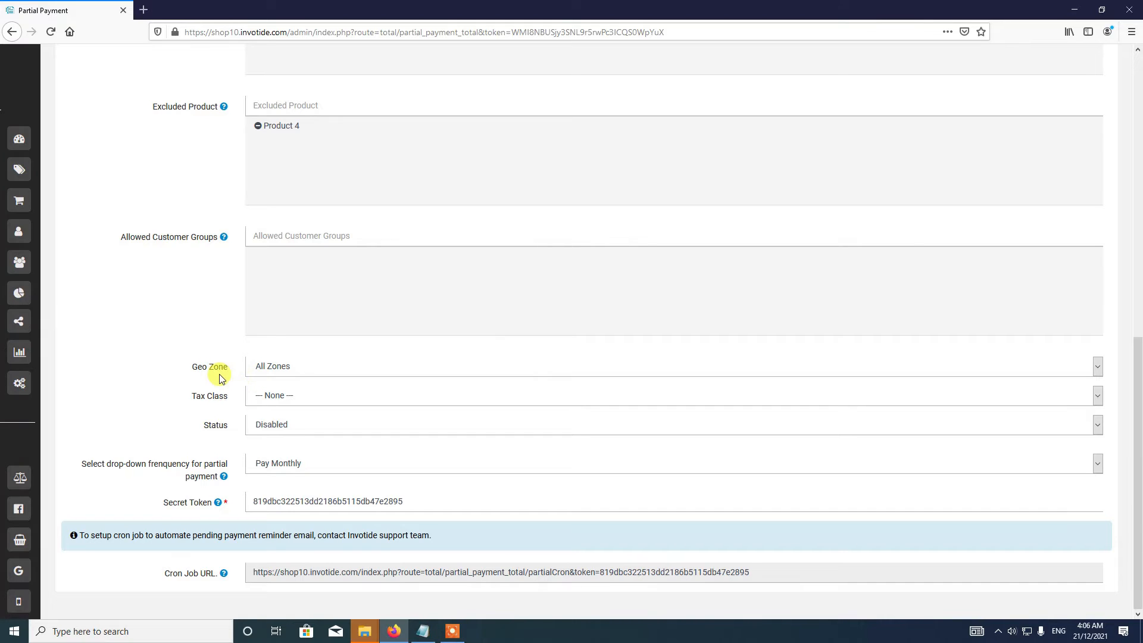
left_click(298, 366)
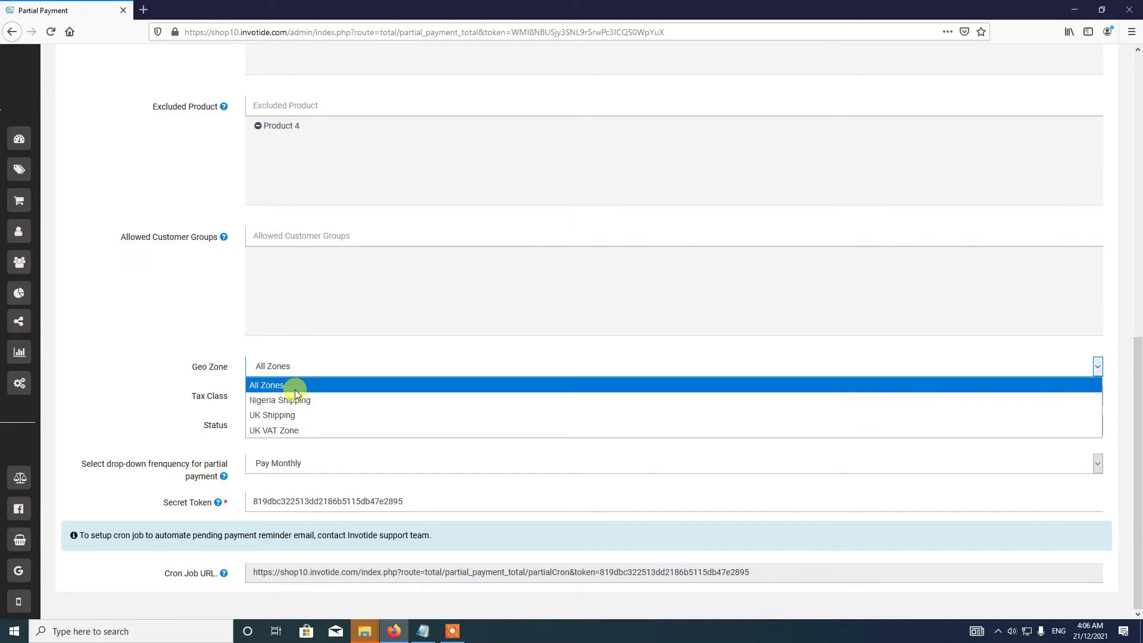
left_click(298, 386)
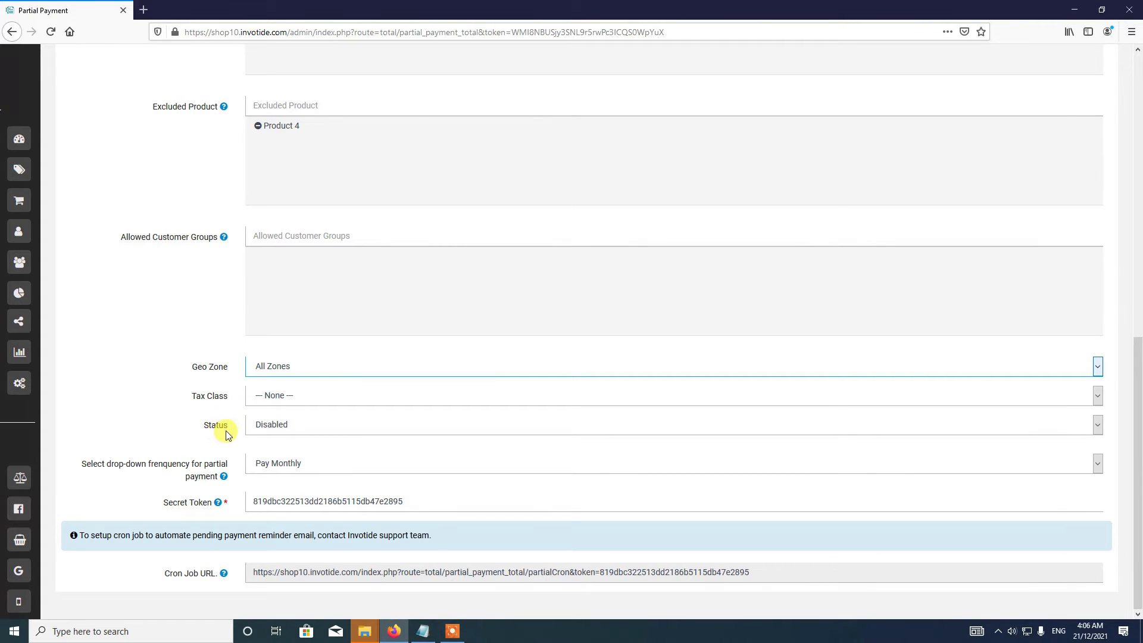
left_click(270, 425)
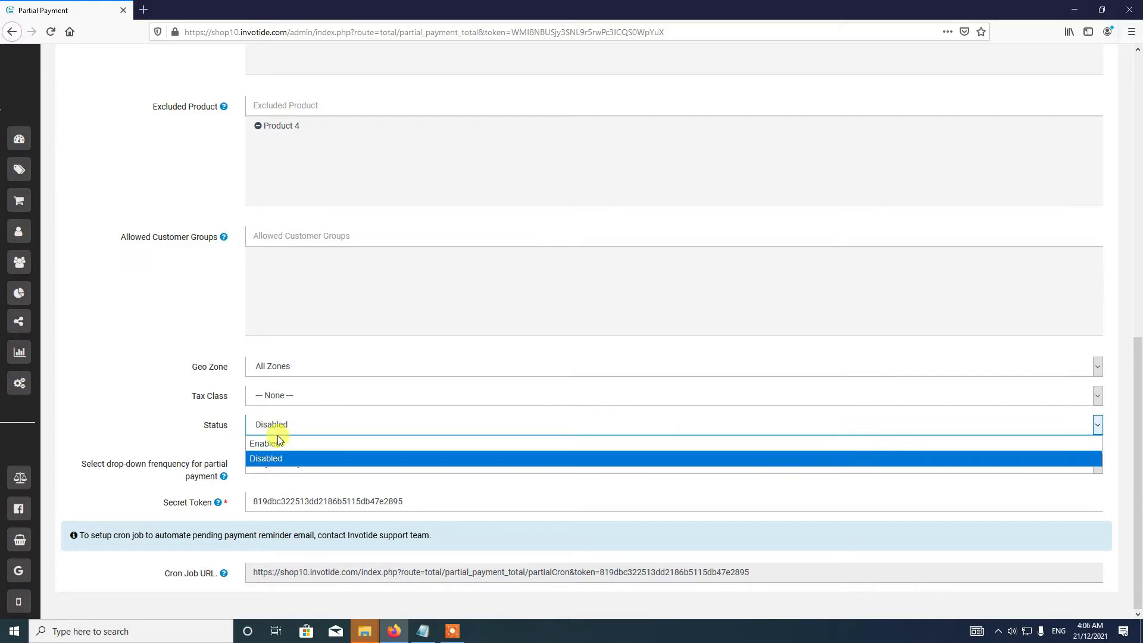
left_click(278, 444)
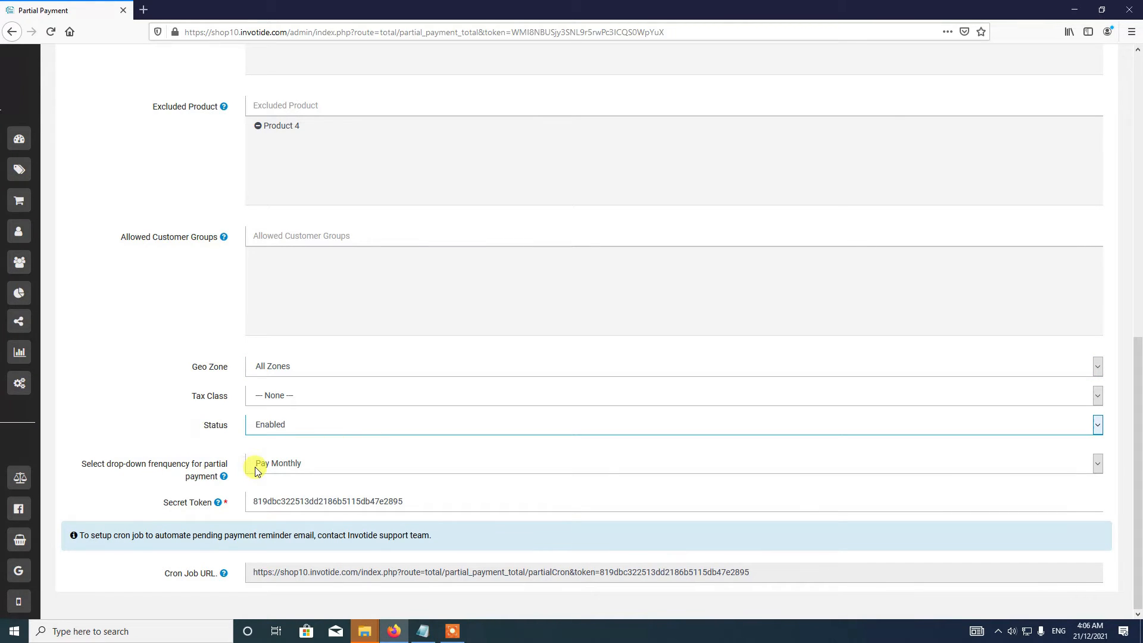
Select Pay Monthly as the single partial payment frequency and save the Partial Payment module.
left_click(268, 465)
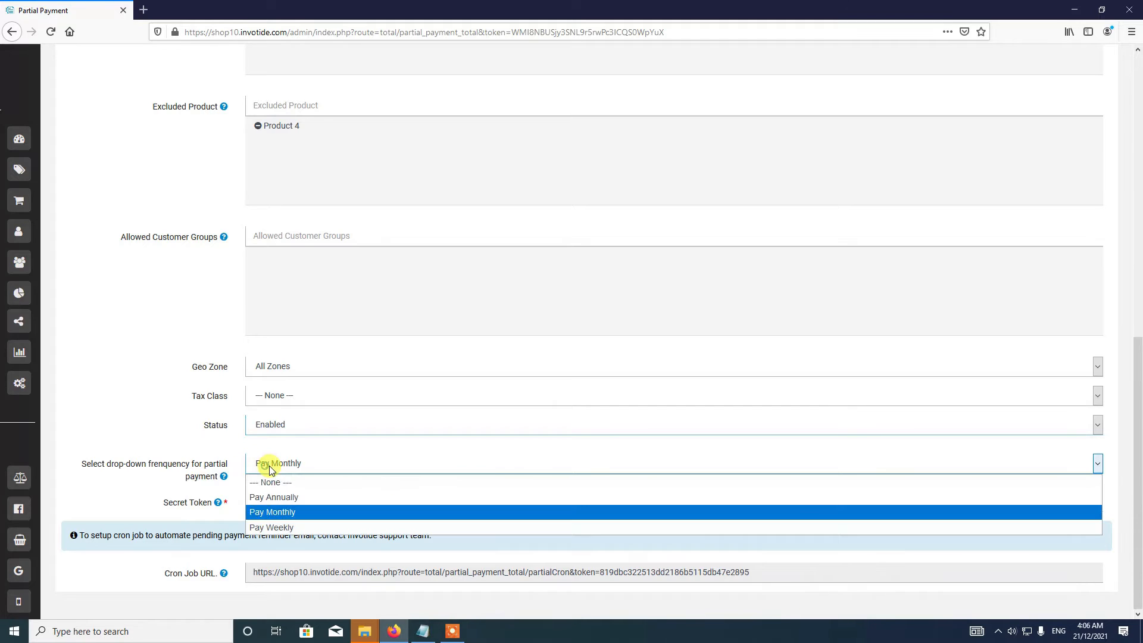
left_click(272, 507)
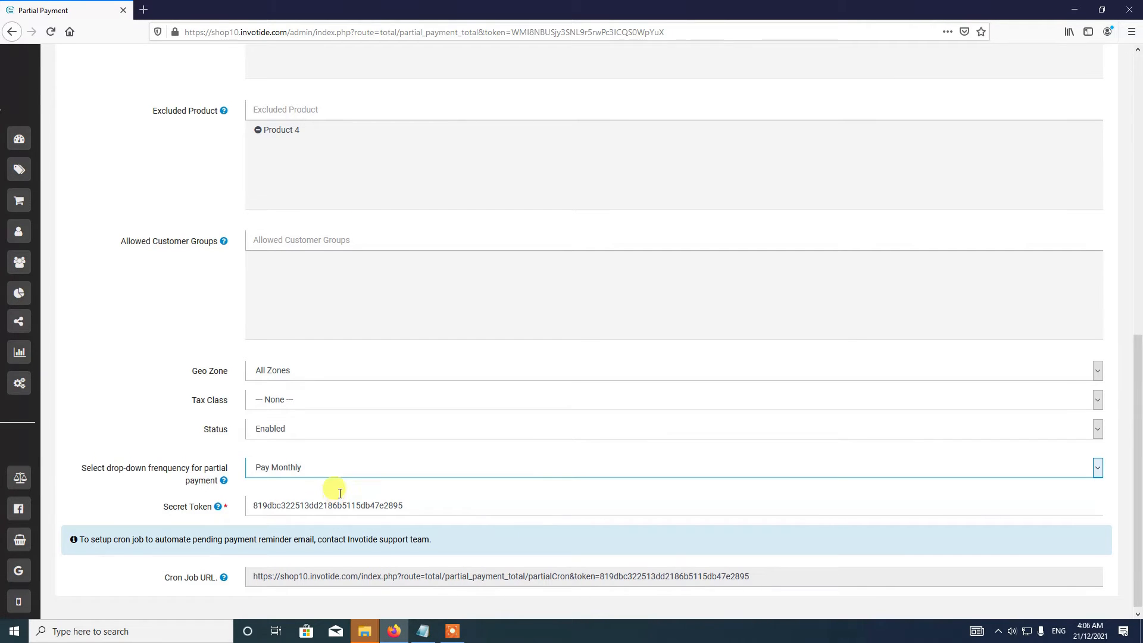
scroll(334, 487, "up", 6)
scroll(339, 496, "up", 2)
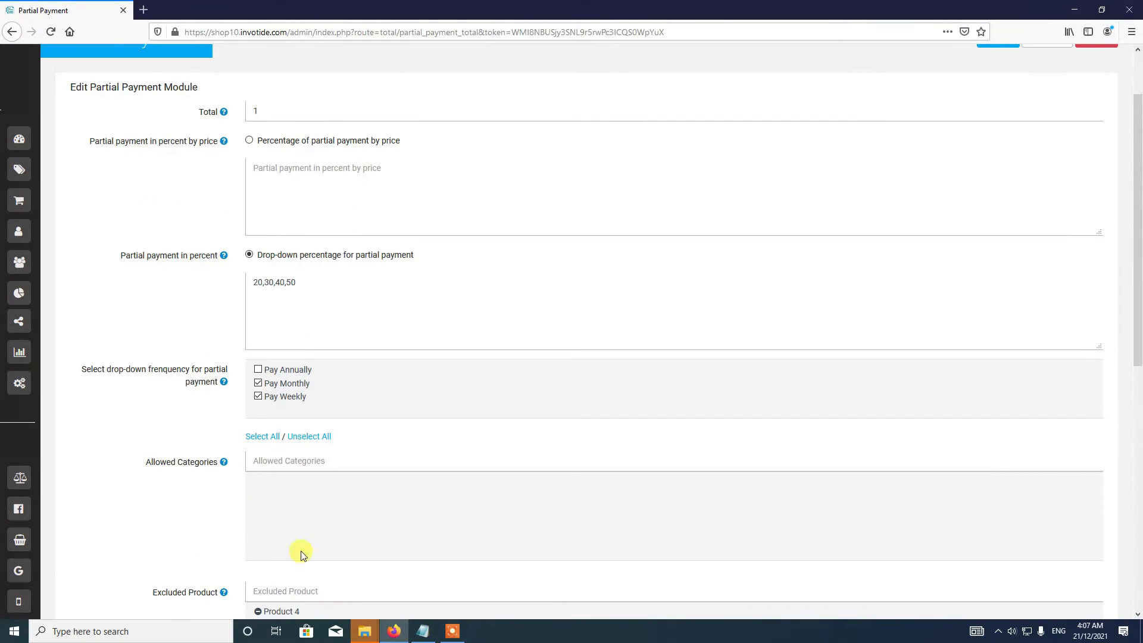
scroll(309, 547, "up", 2)
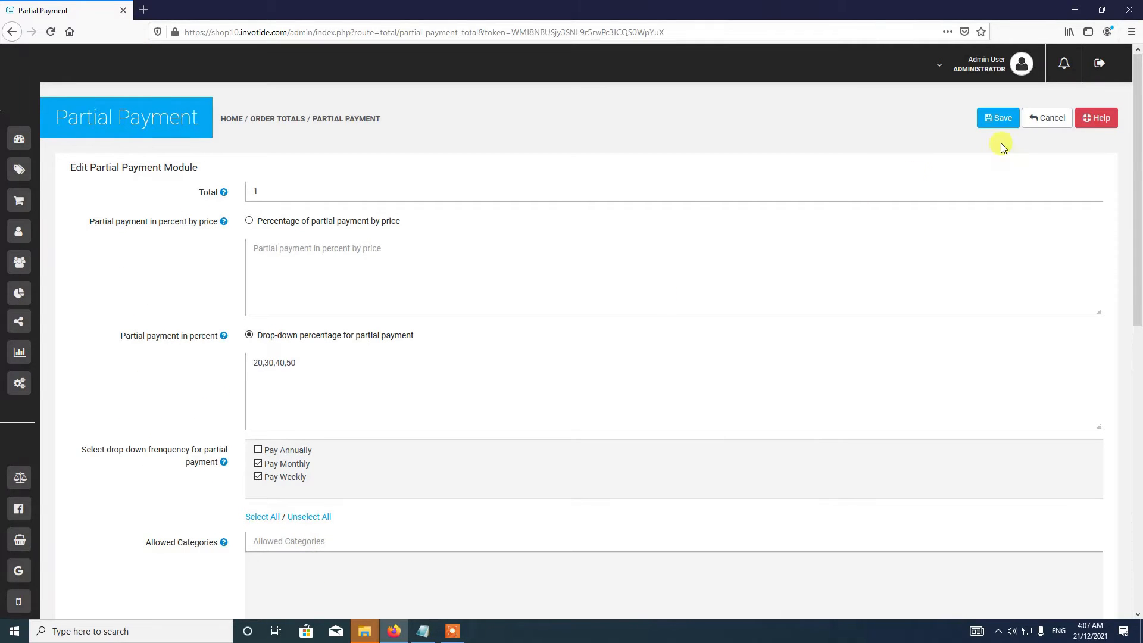
left_click(1004, 122)
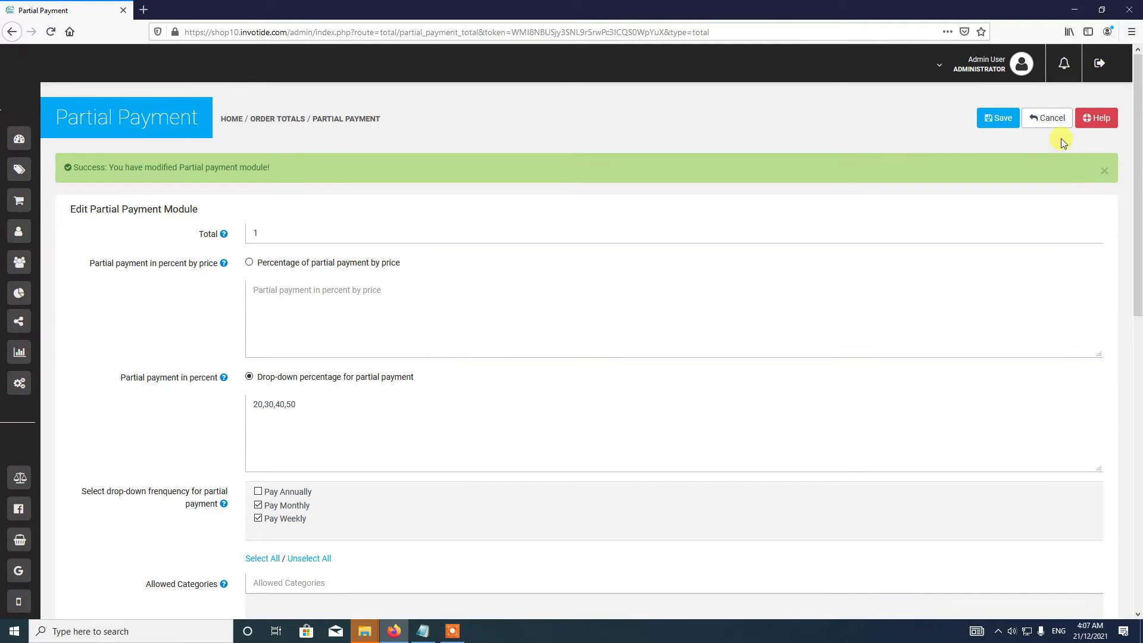
Read through the Partial Payment Setup Guide from the module's help and close it.
left_click(1100, 122)
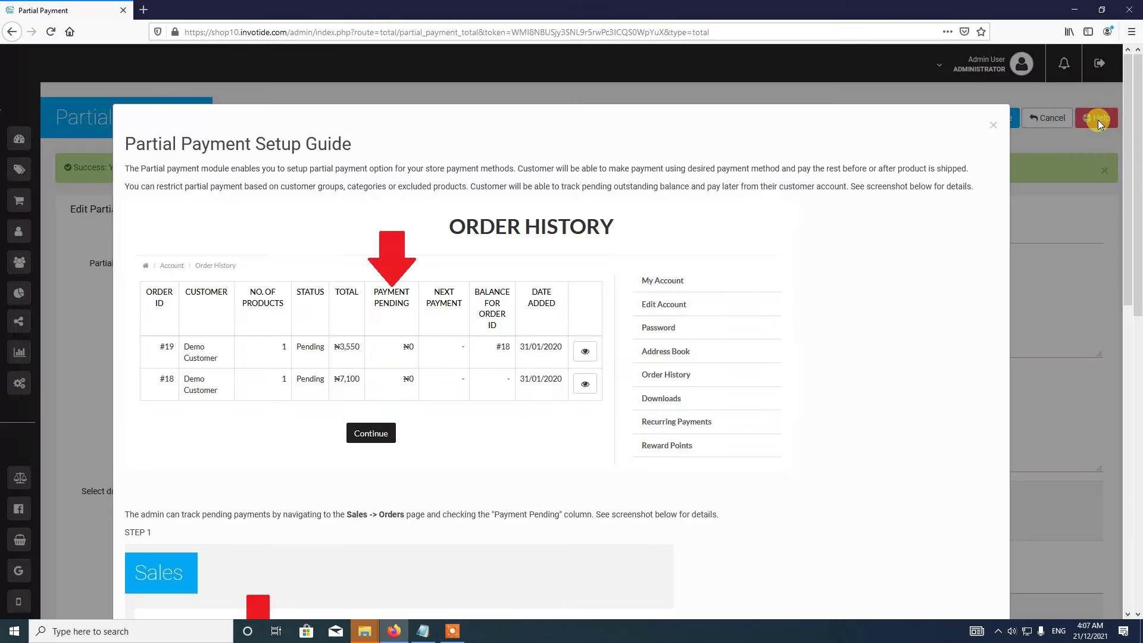
scroll(355, 410, "down", 10)
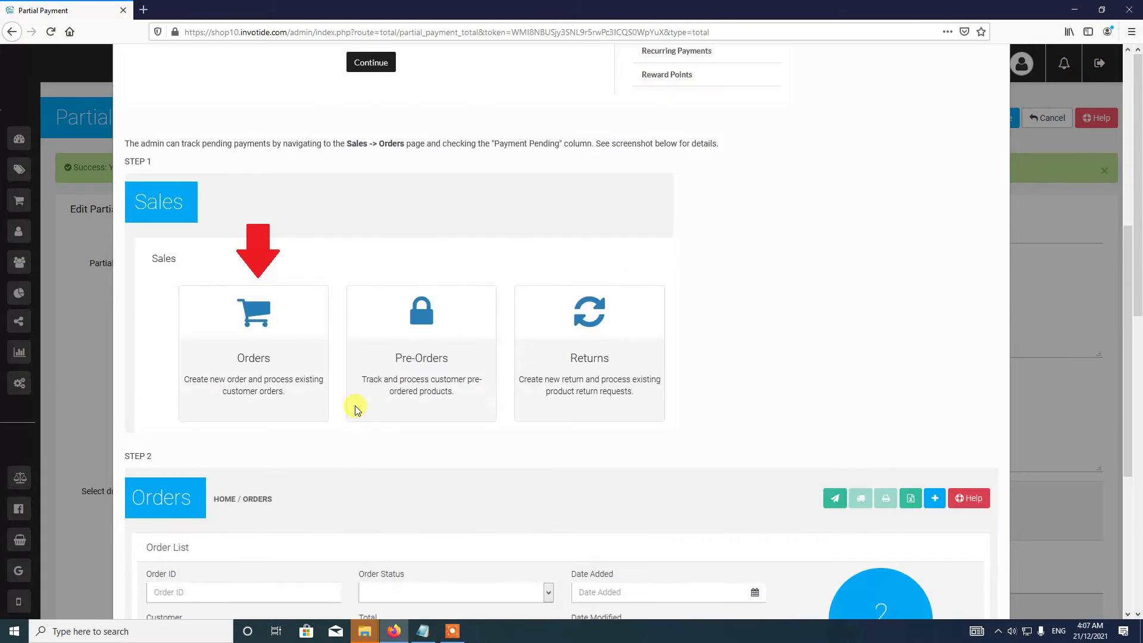
scroll(356, 410, "up", 10)
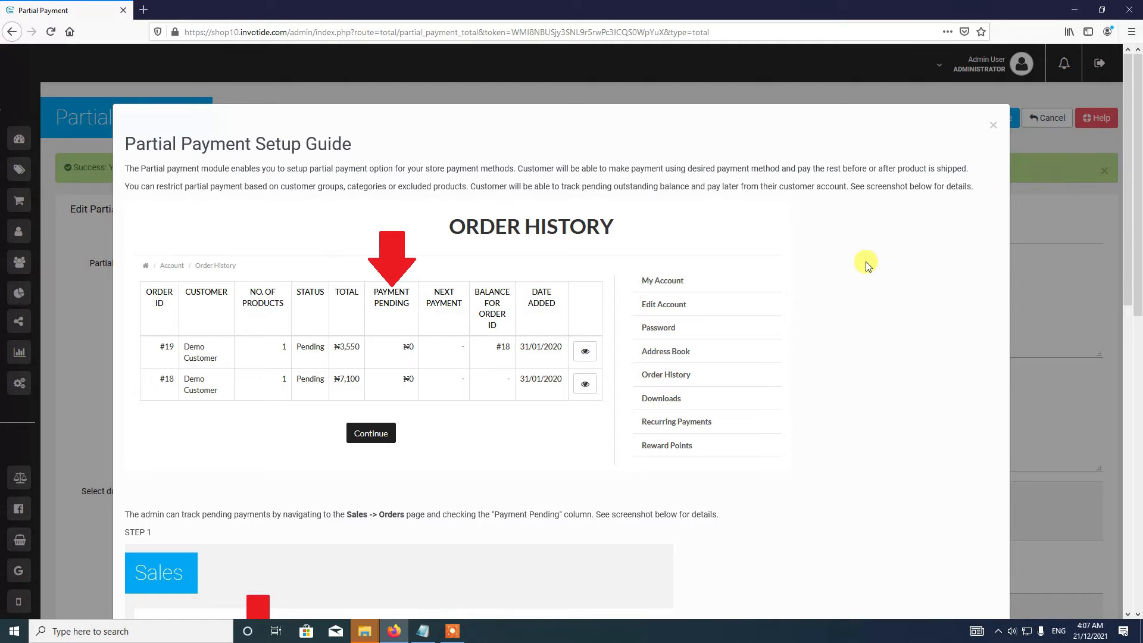
left_click(993, 127)
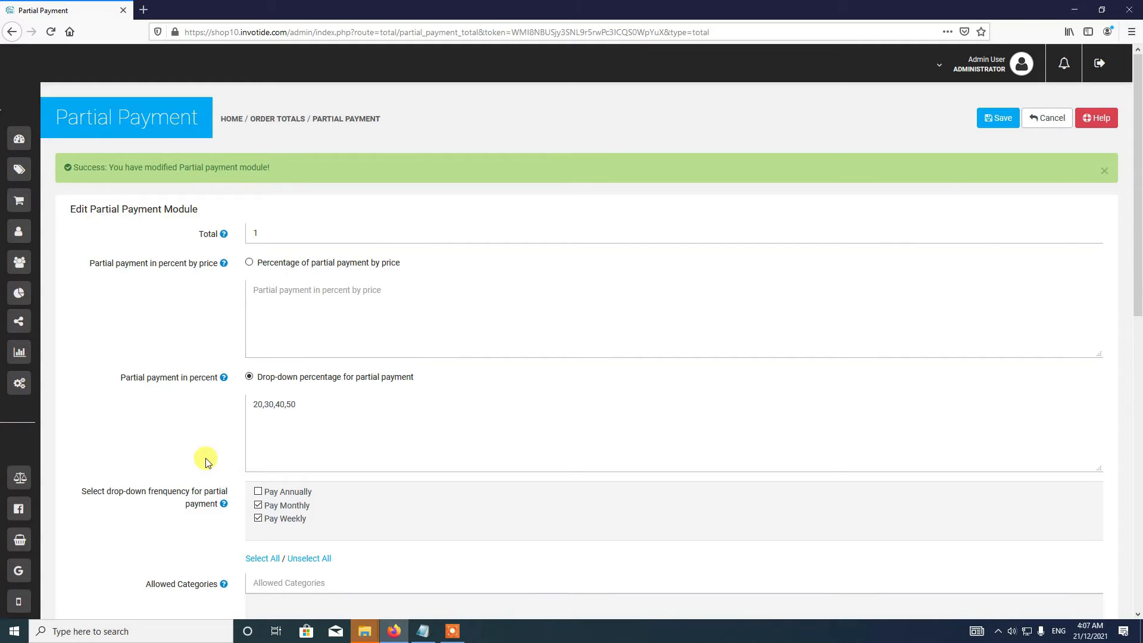
Open the Your Store storefront, add one Product 2 from Deals of the Day to the cart and proceed to checkout.
left_click(972, 69)
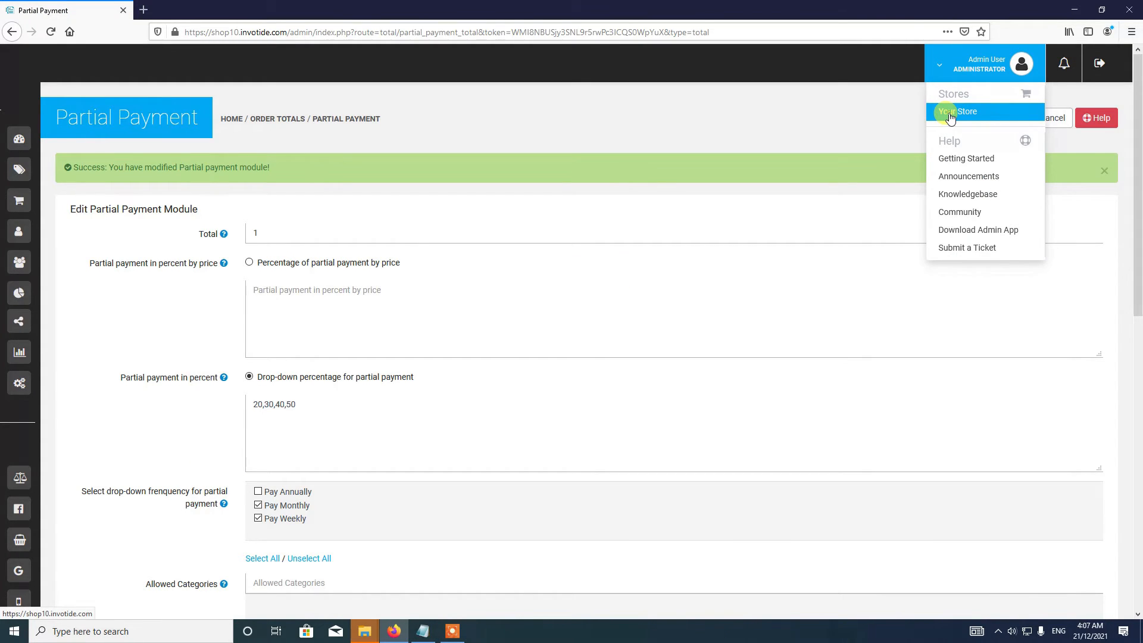
left_click(951, 114)
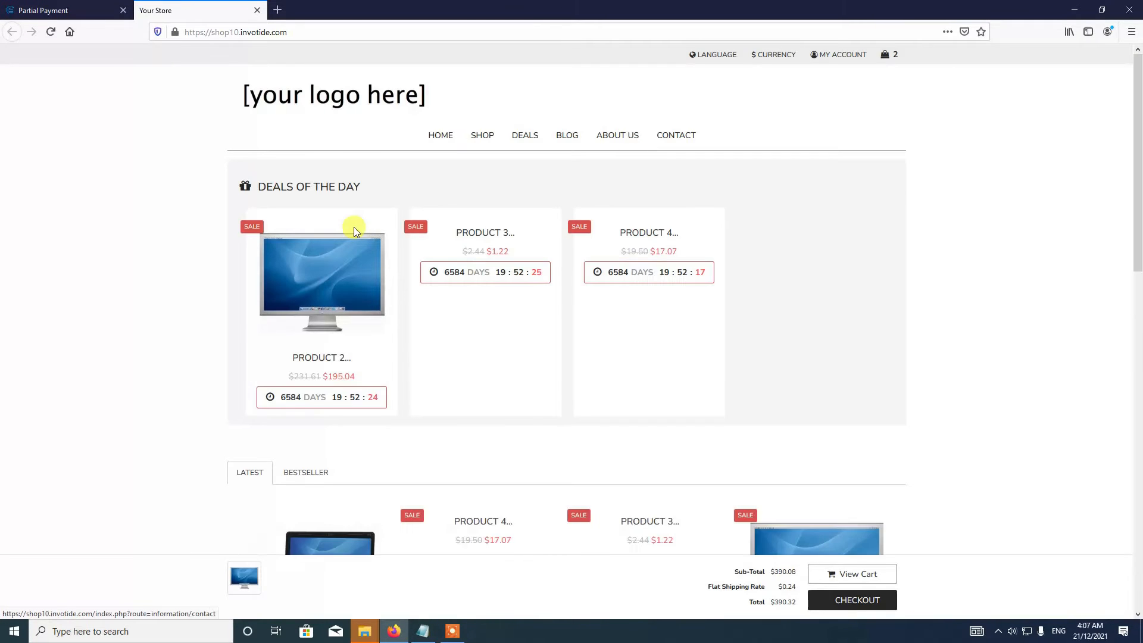
left_click(335, 315)
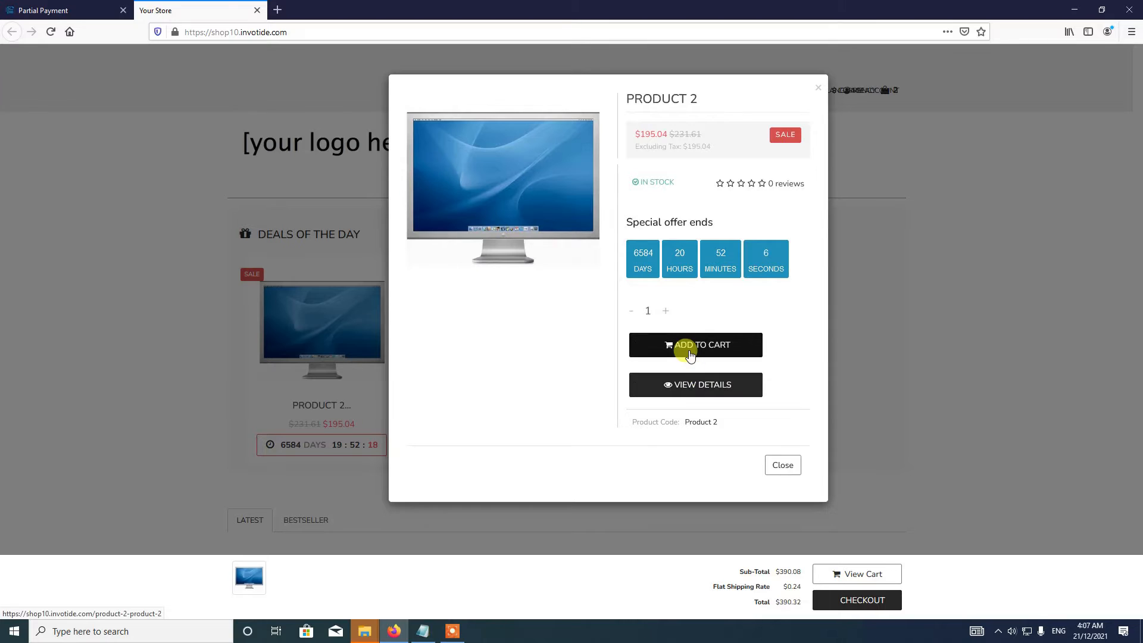
left_click(688, 348)
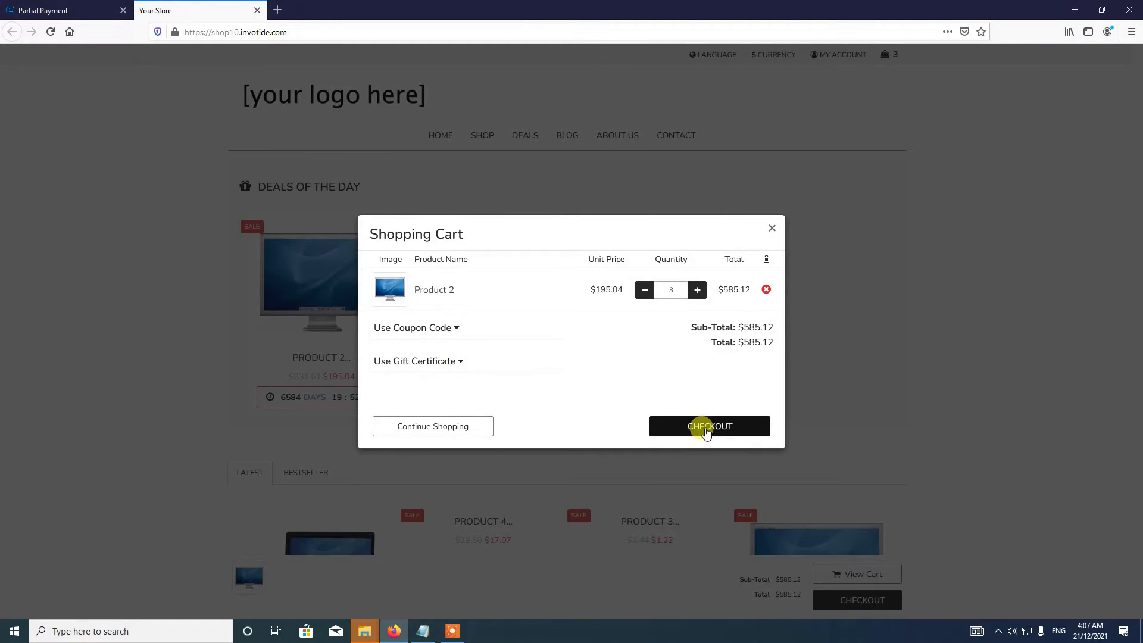
left_click(709, 429)
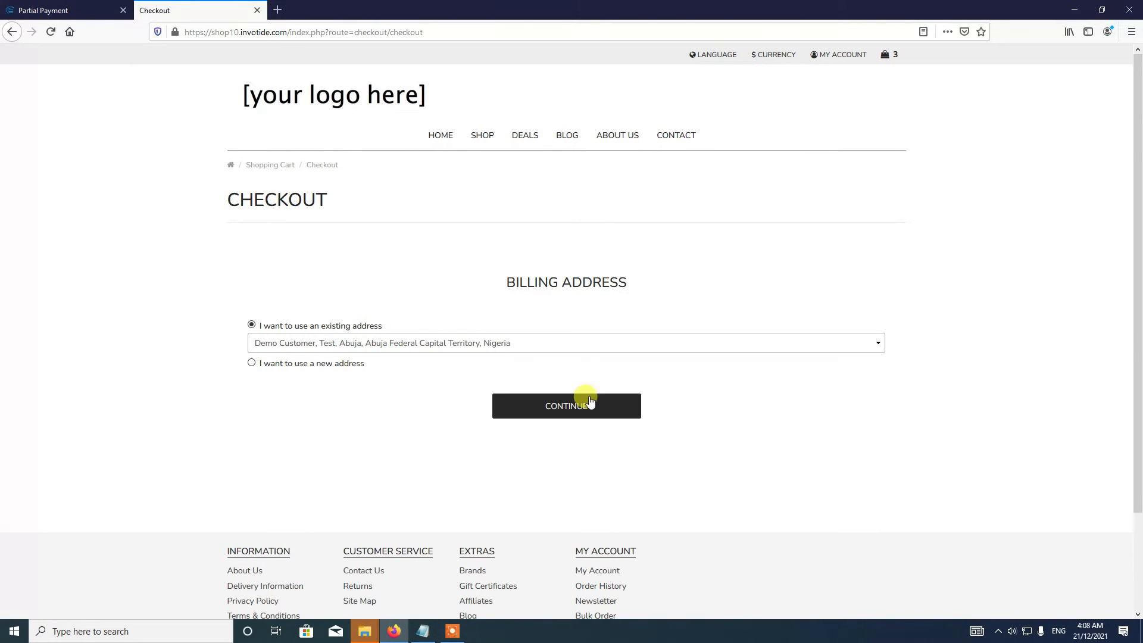
Accept the existing billing and delivery addresses and choose Flat Shipping Rate as the delivery method.
left_click(591, 416)
scroll(648, 367, "down", 3)
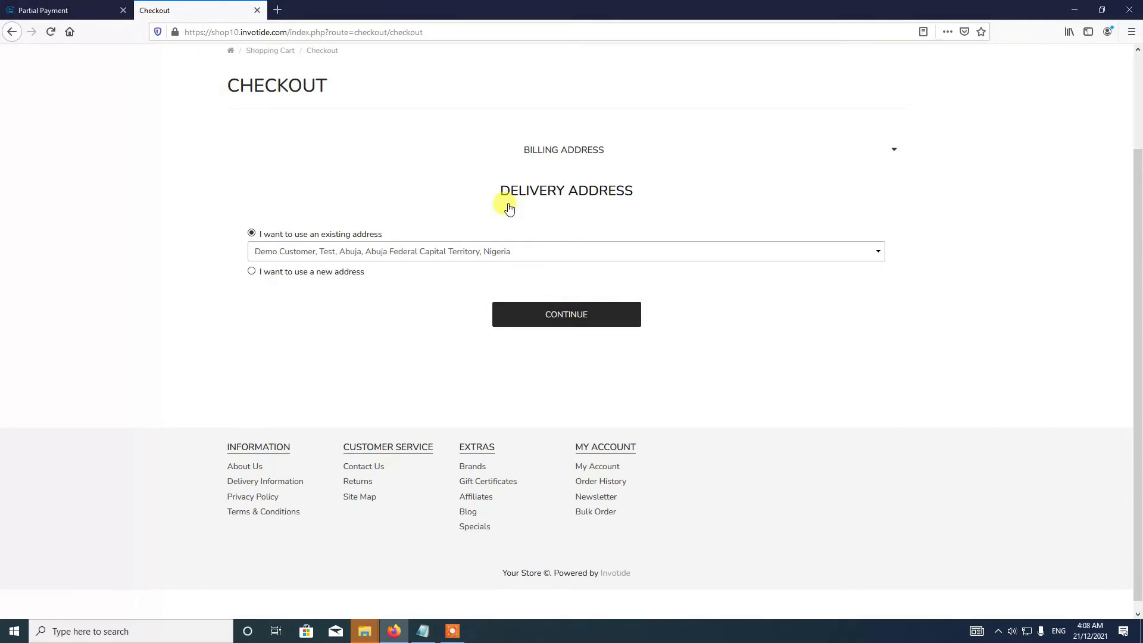
left_click(574, 308)
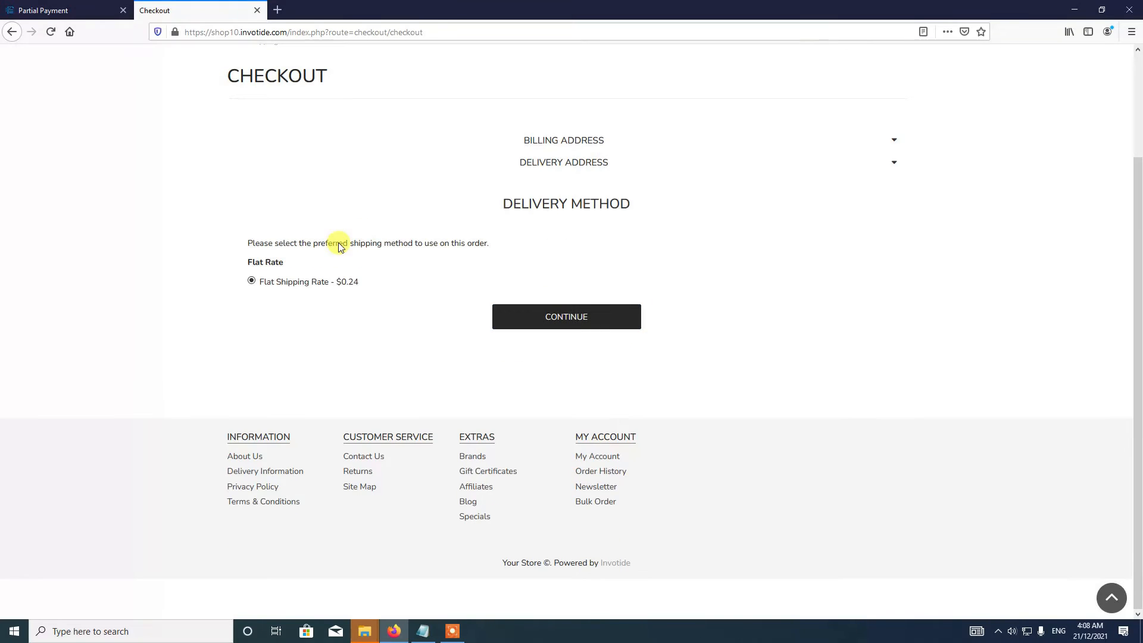
left_click(281, 288)
left_click(566, 310)
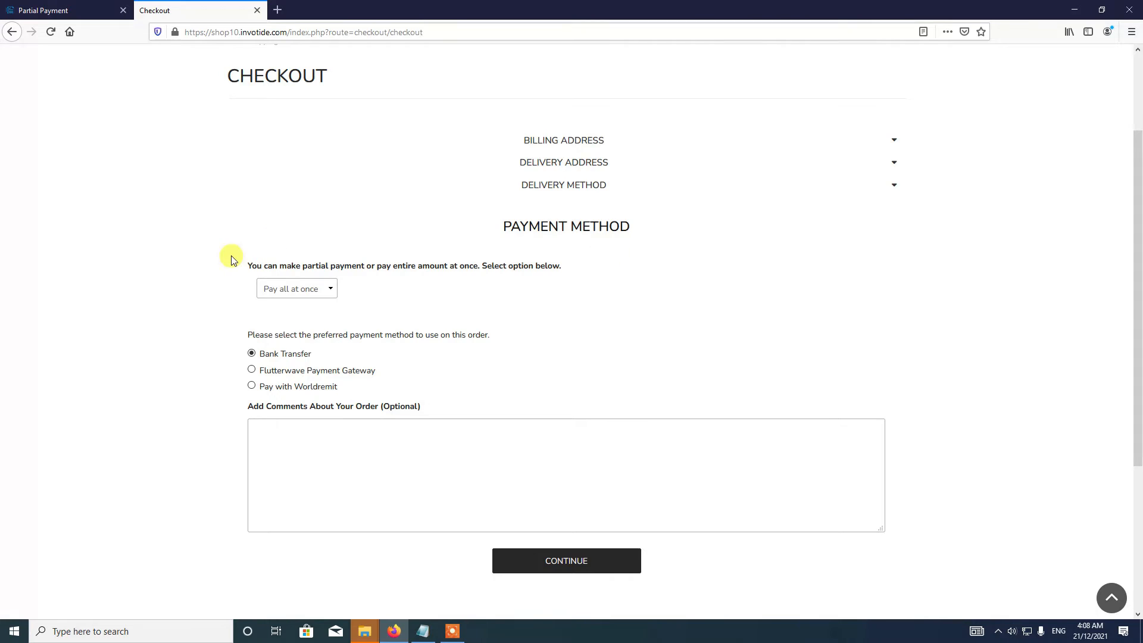
Choose to pay 40% of the order as partial payment, with Pay Monthly as the balance payment frequency.
left_click(293, 298)
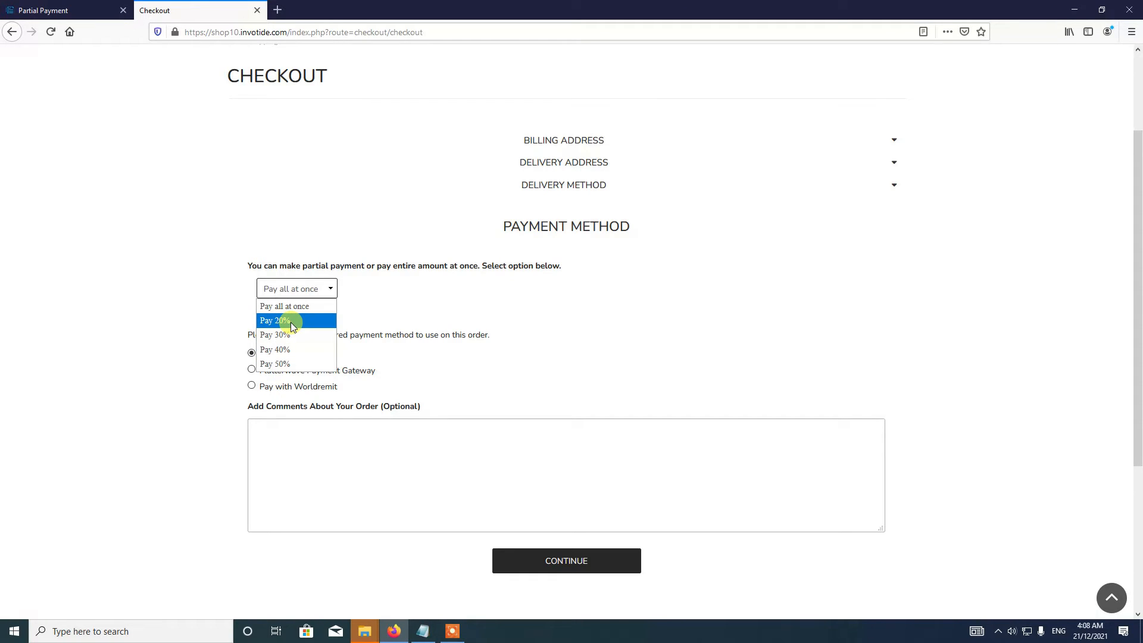
left_click(290, 323)
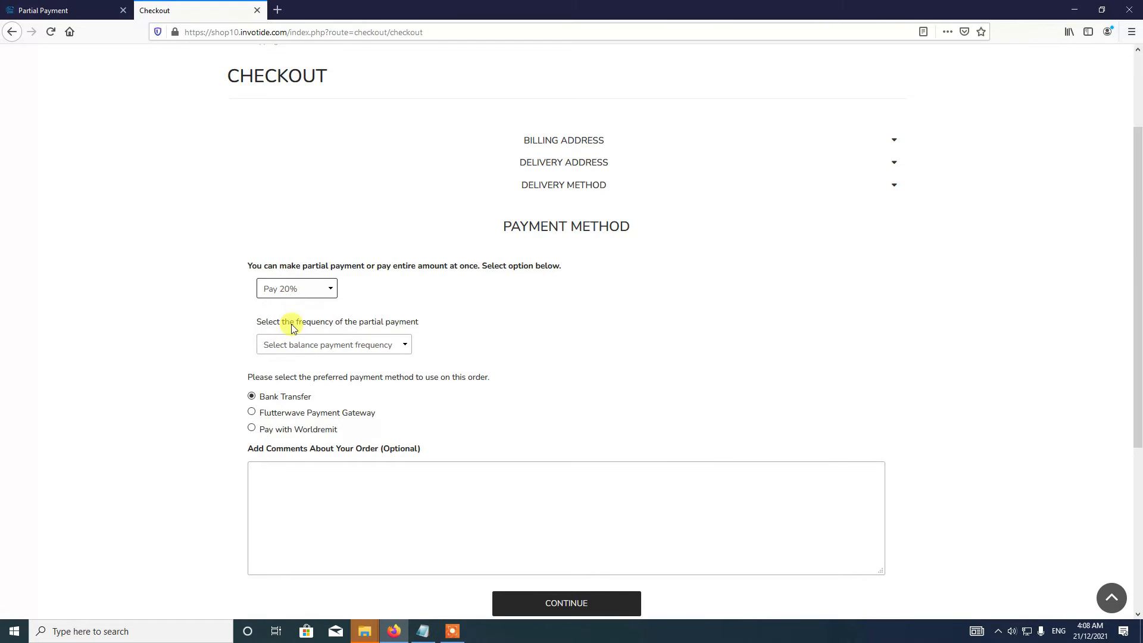
left_click(293, 295)
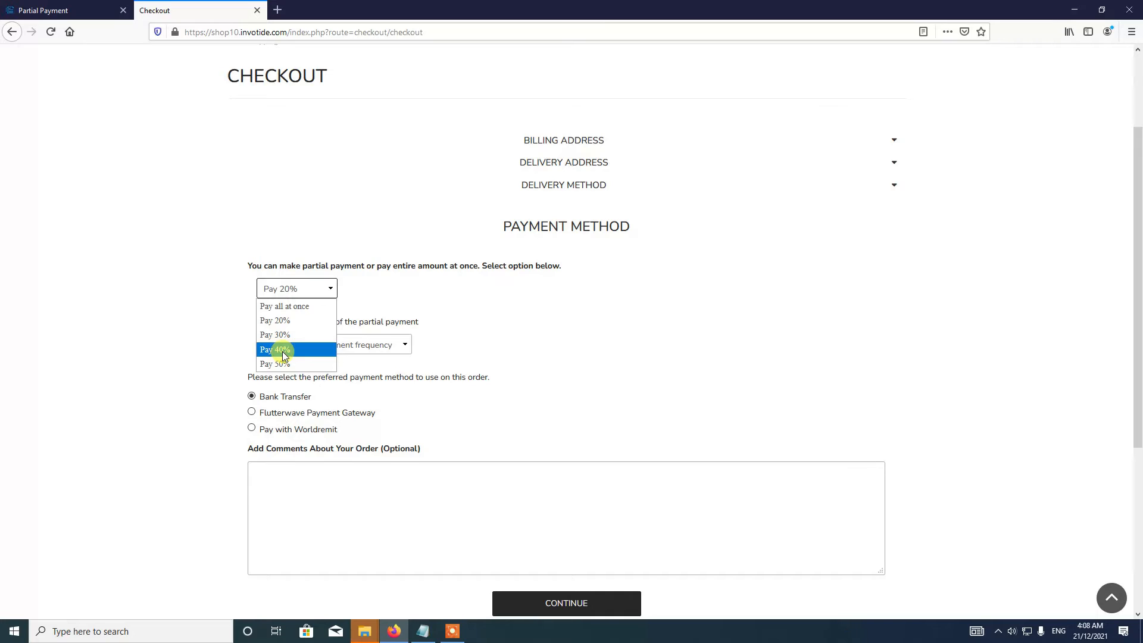
left_click(282, 352)
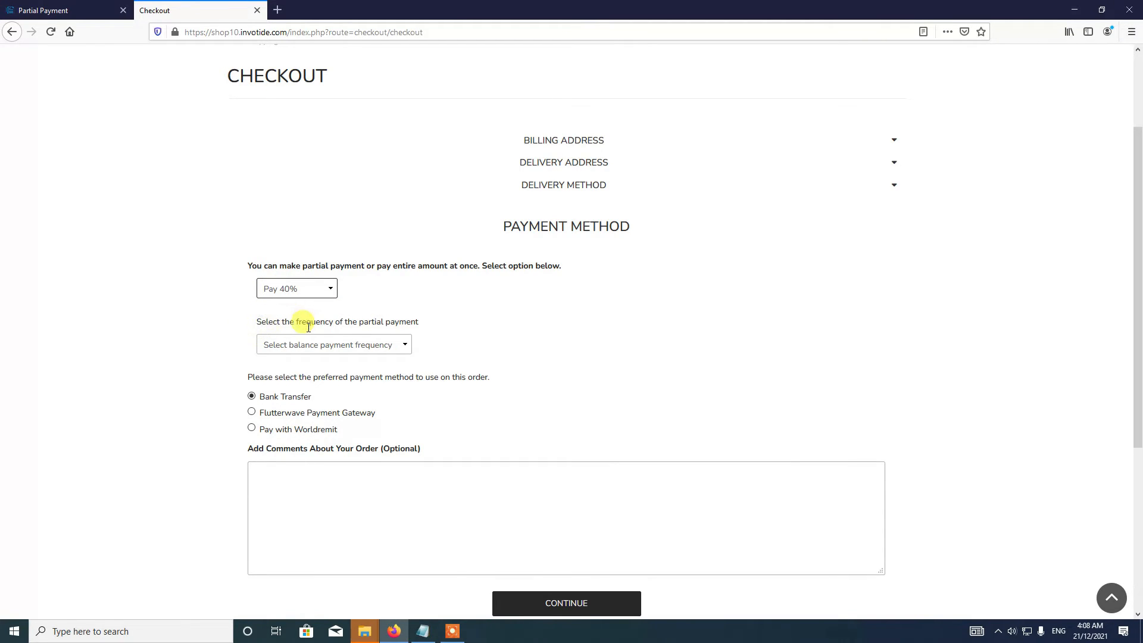
left_click(352, 344)
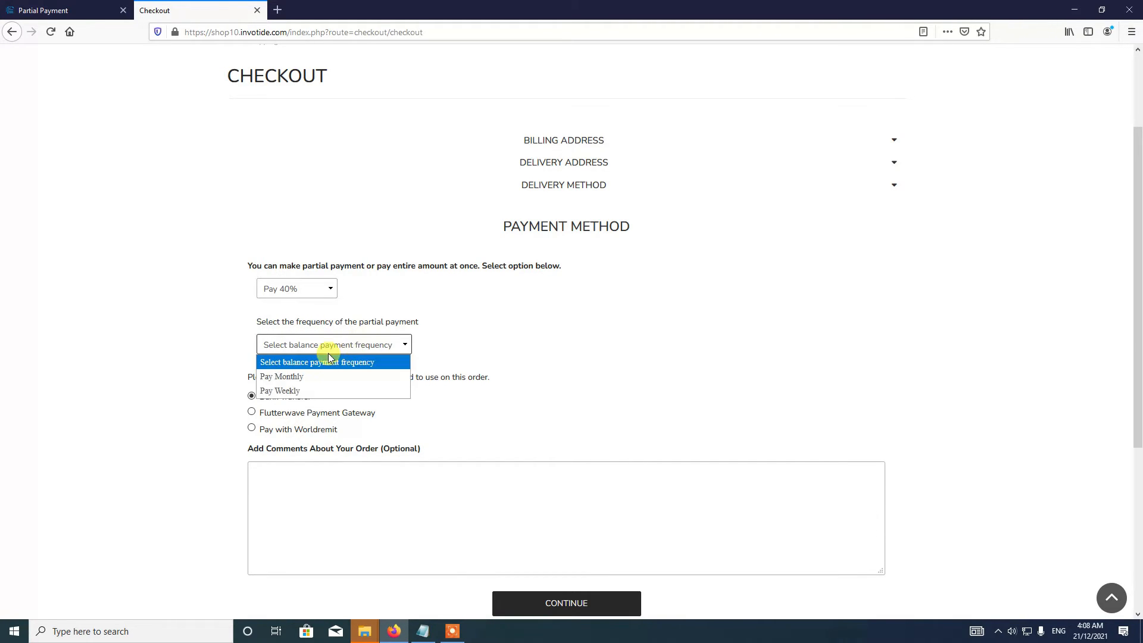
left_click(286, 381)
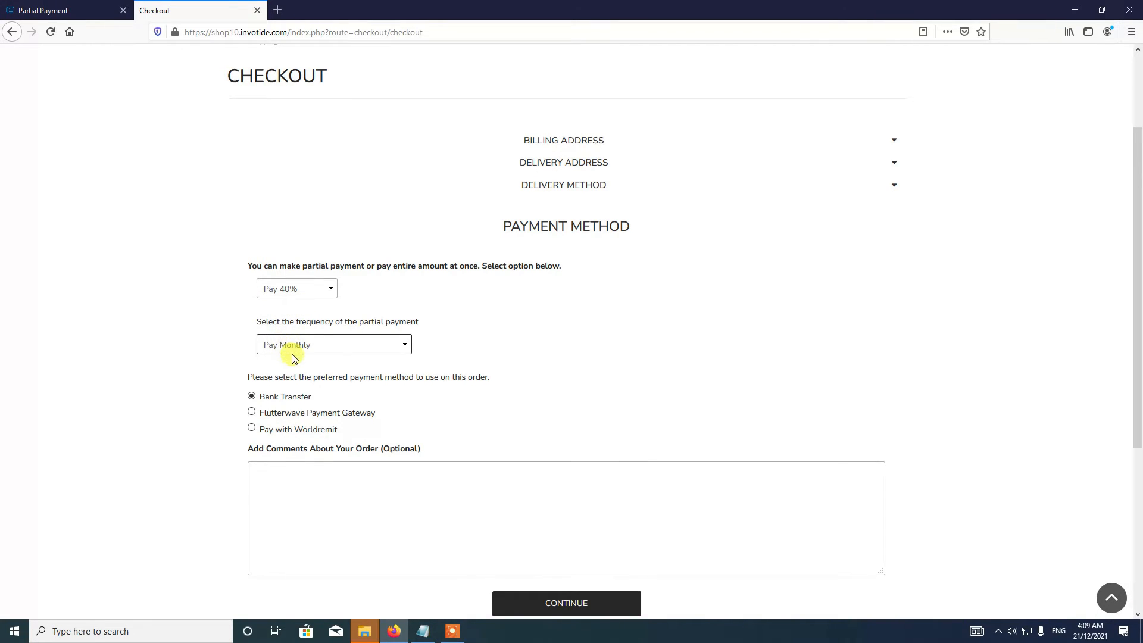
Select Pay with Worldremit as the payment method and continue to the order confirmation.
scroll(319, 350, "down", 3)
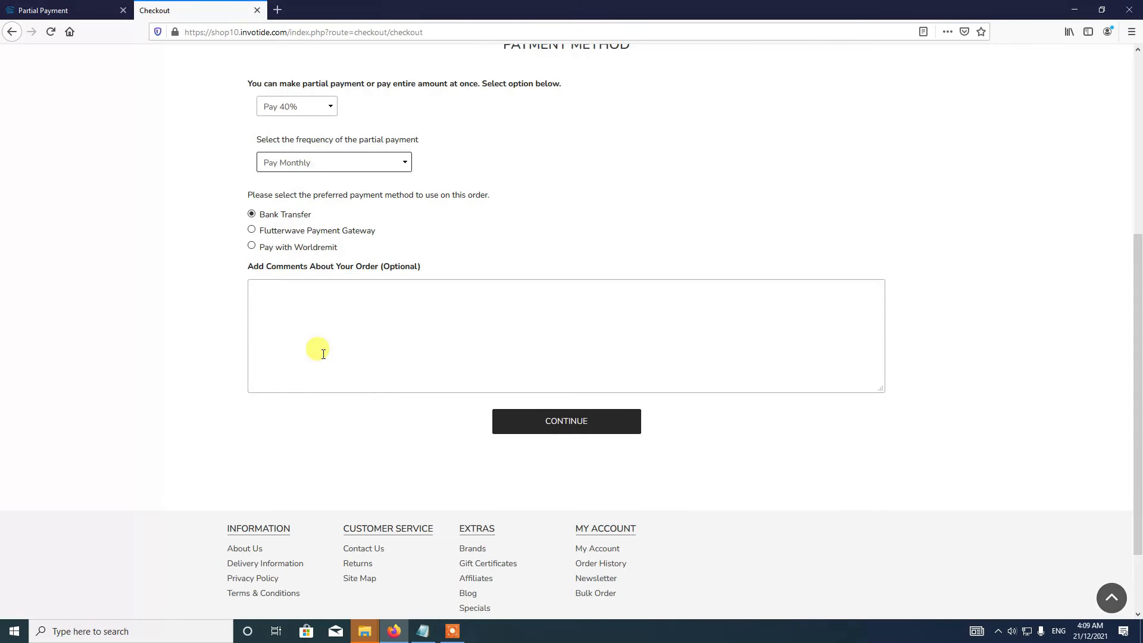
scroll(256, 241, "up", 1)
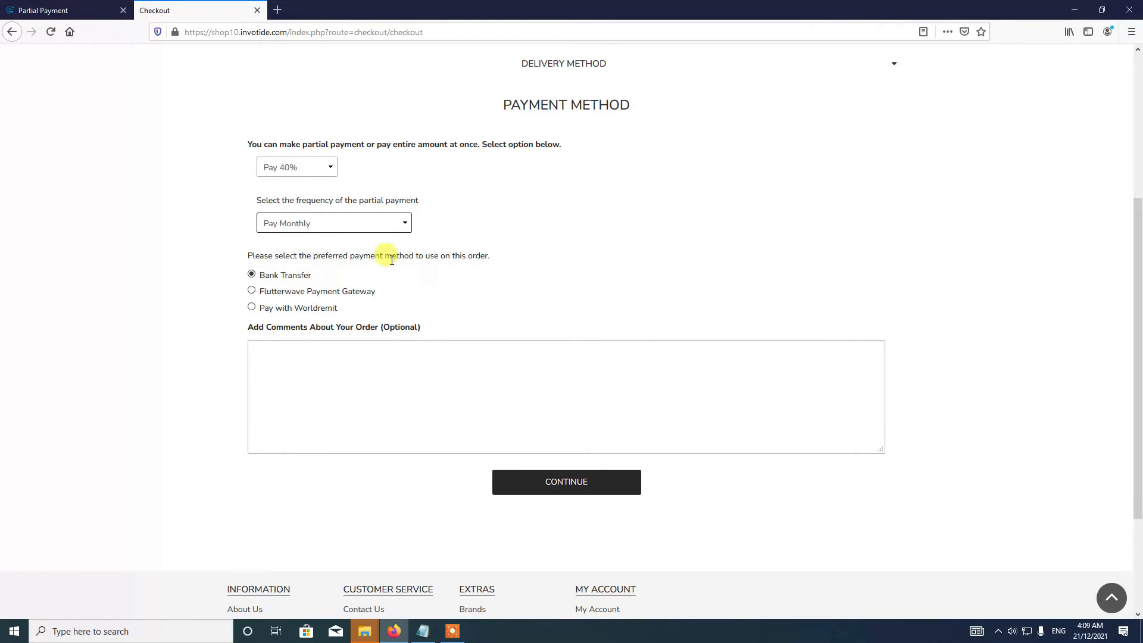
left_click(251, 306)
left_click(251, 290)
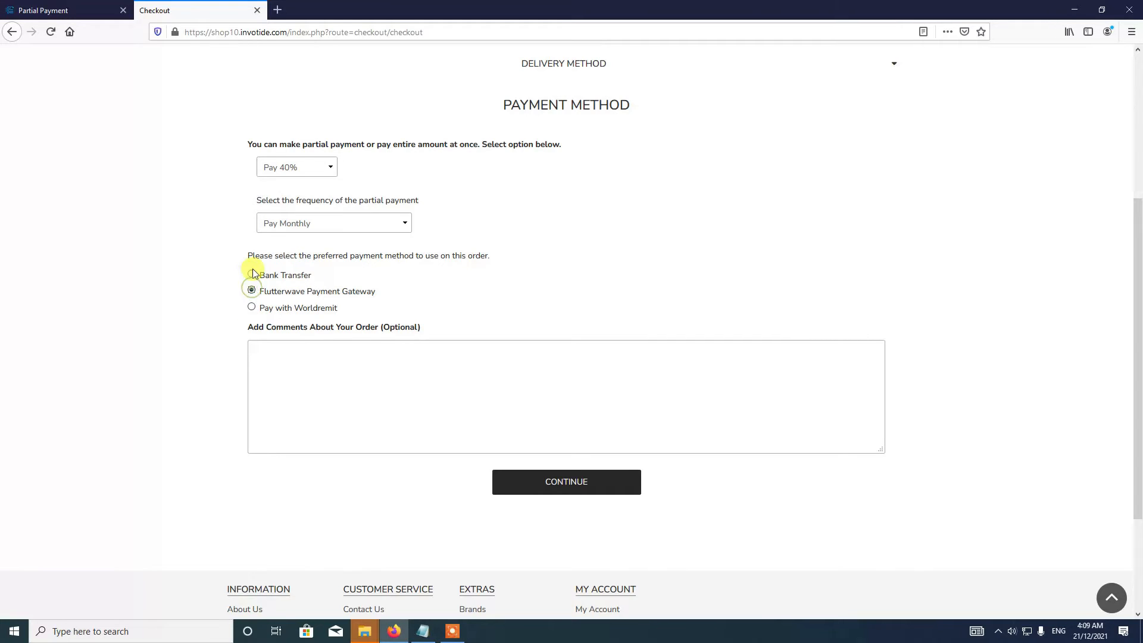
left_click(253, 308)
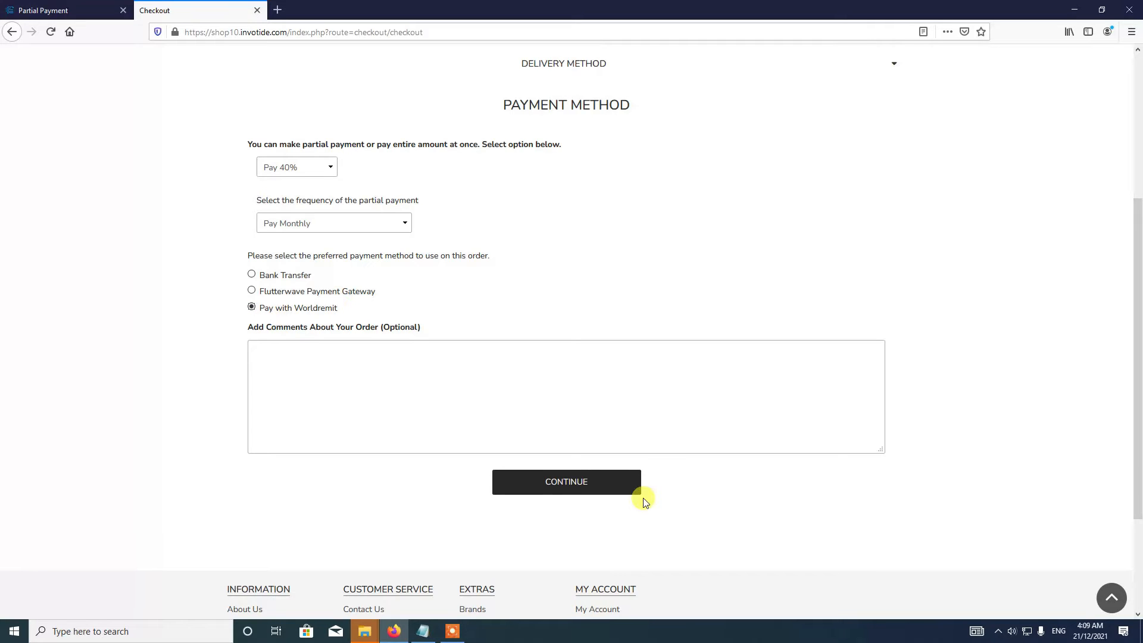
left_click(582, 487)
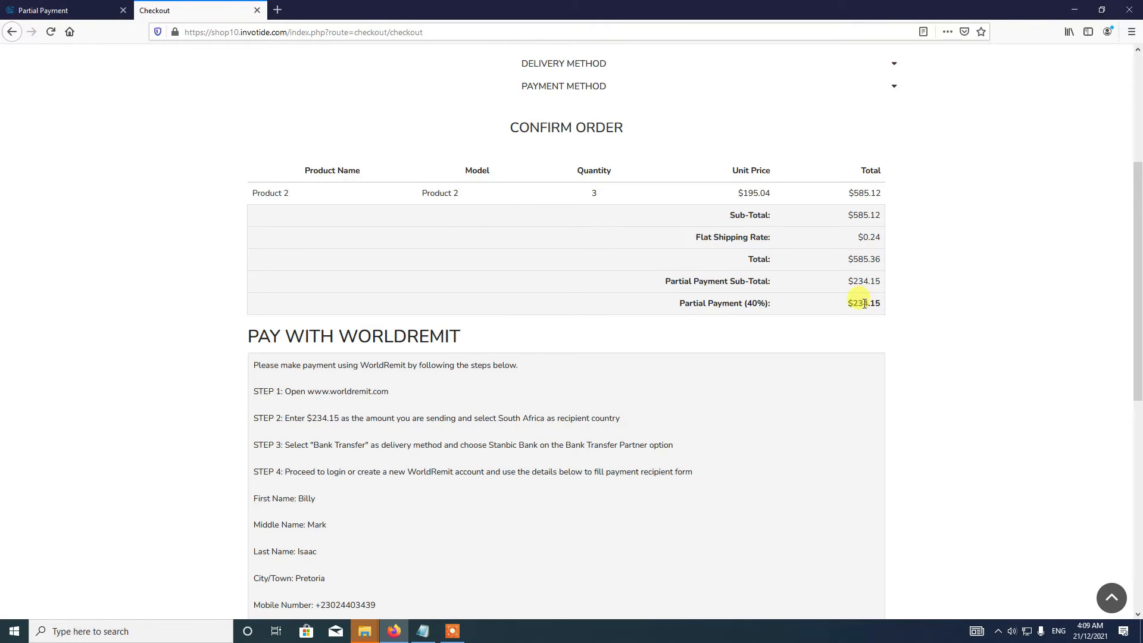
Review the WorldRemit payment instructions, confirm the order and return to the store's home page.
scroll(820, 385, "down", 6)
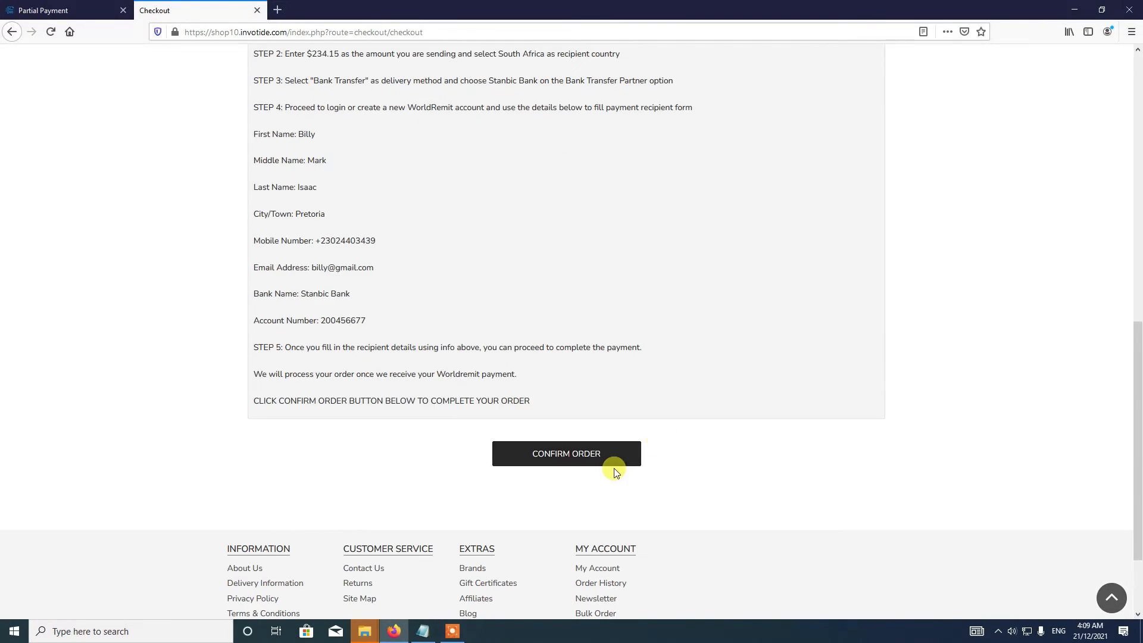
scroll(660, 439, "up", 3)
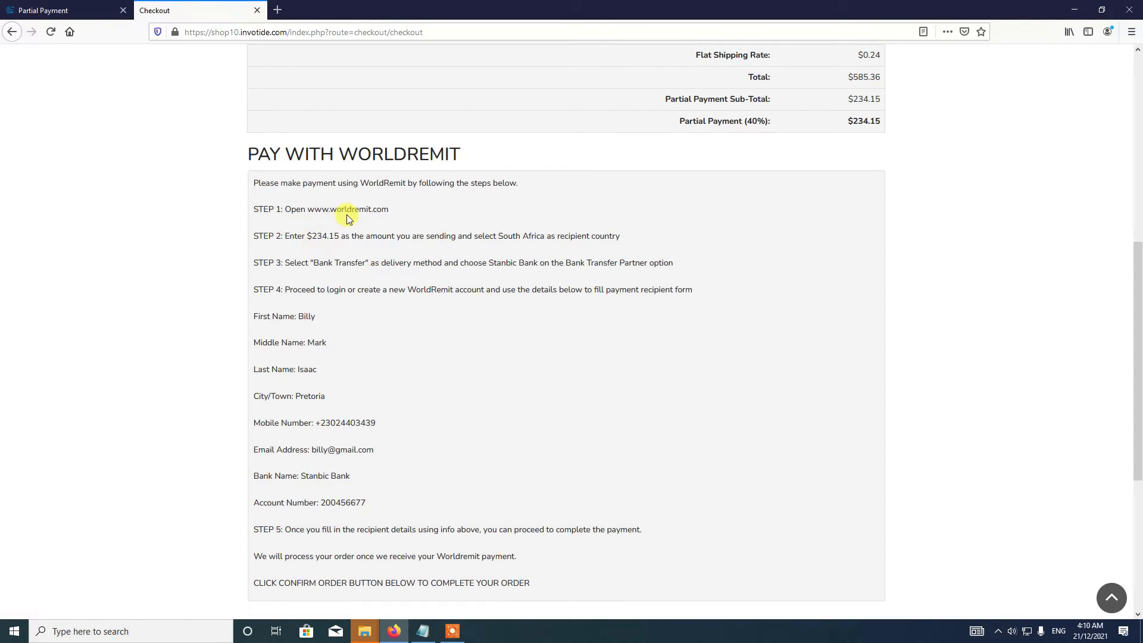
scroll(387, 395, "down", 1)
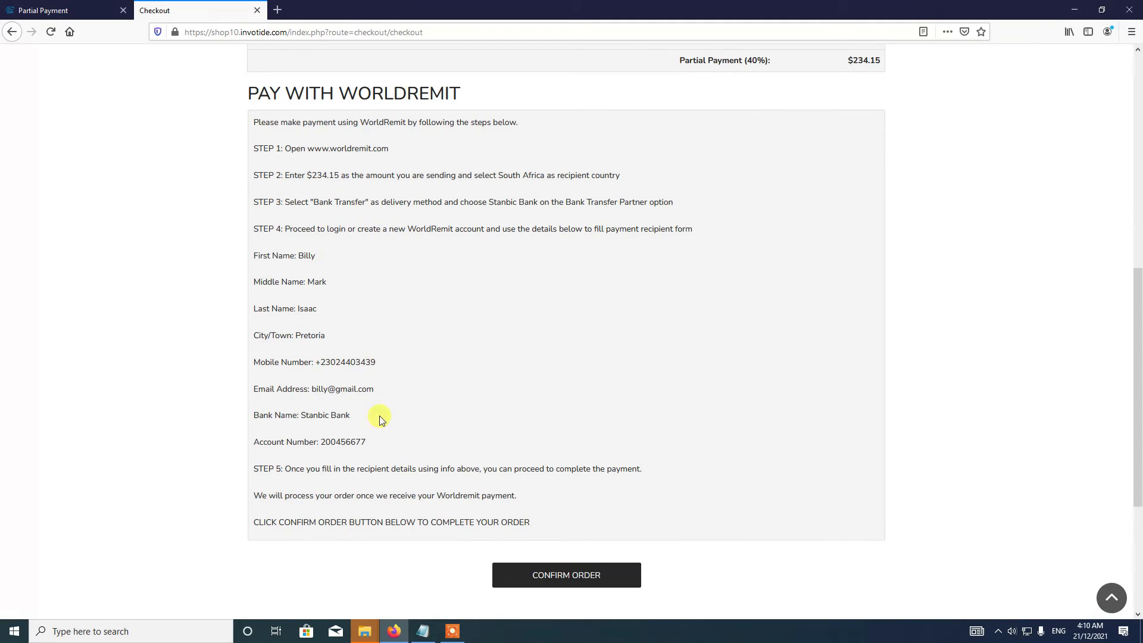
left_click(566, 577)
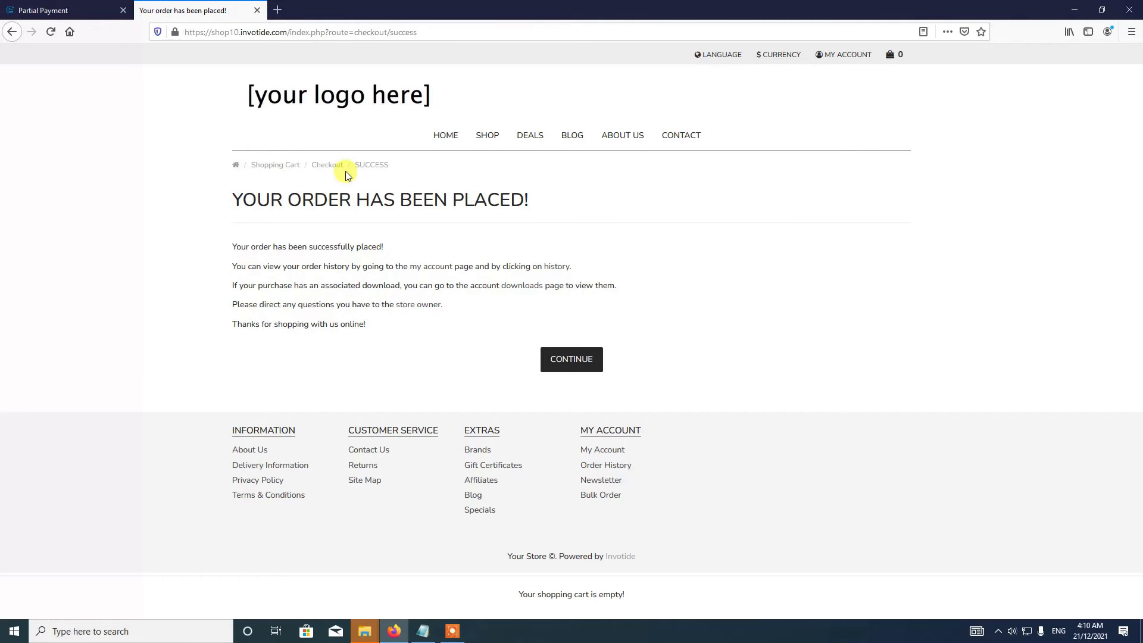
left_click(564, 365)
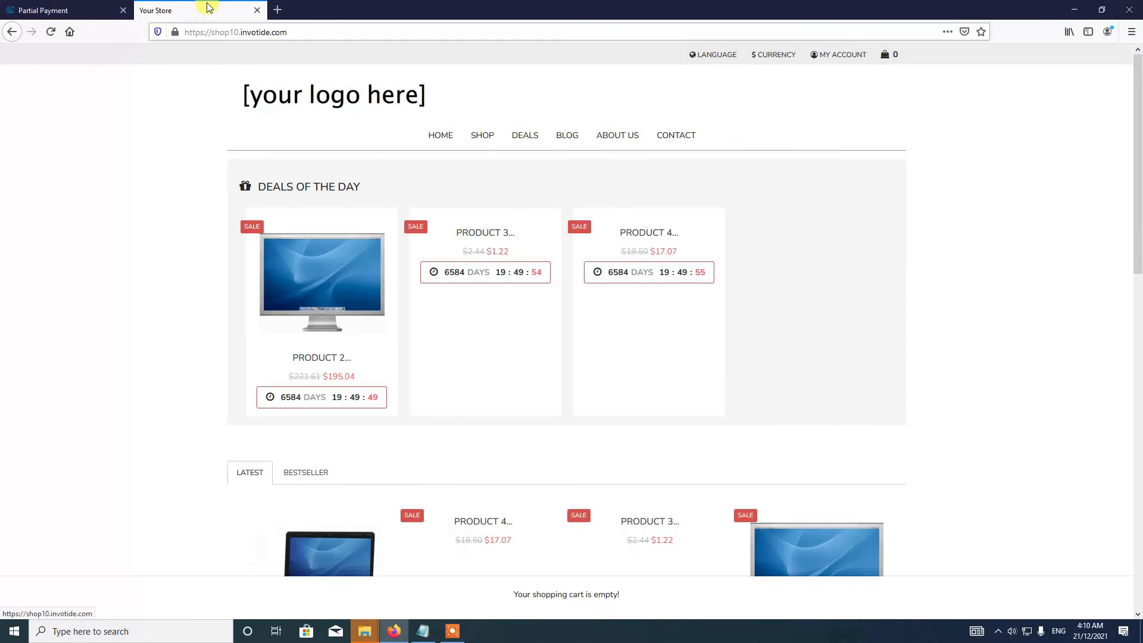
Switch back to the store admin and open the Orders list under Sales.
left_click(80, 9)
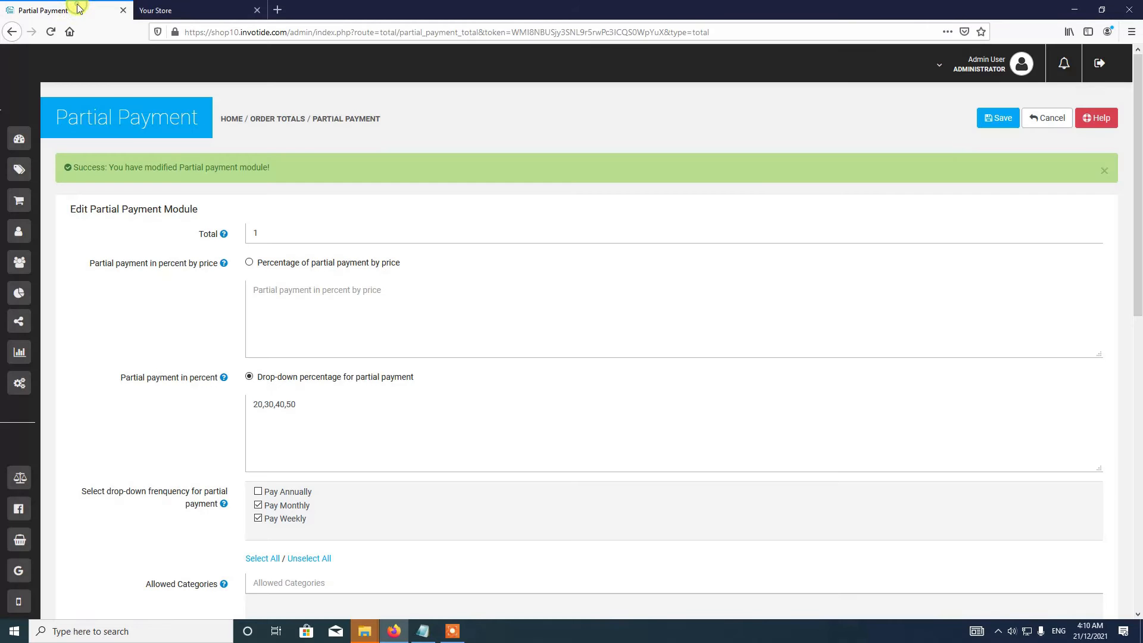
mouse_move(27, 134)
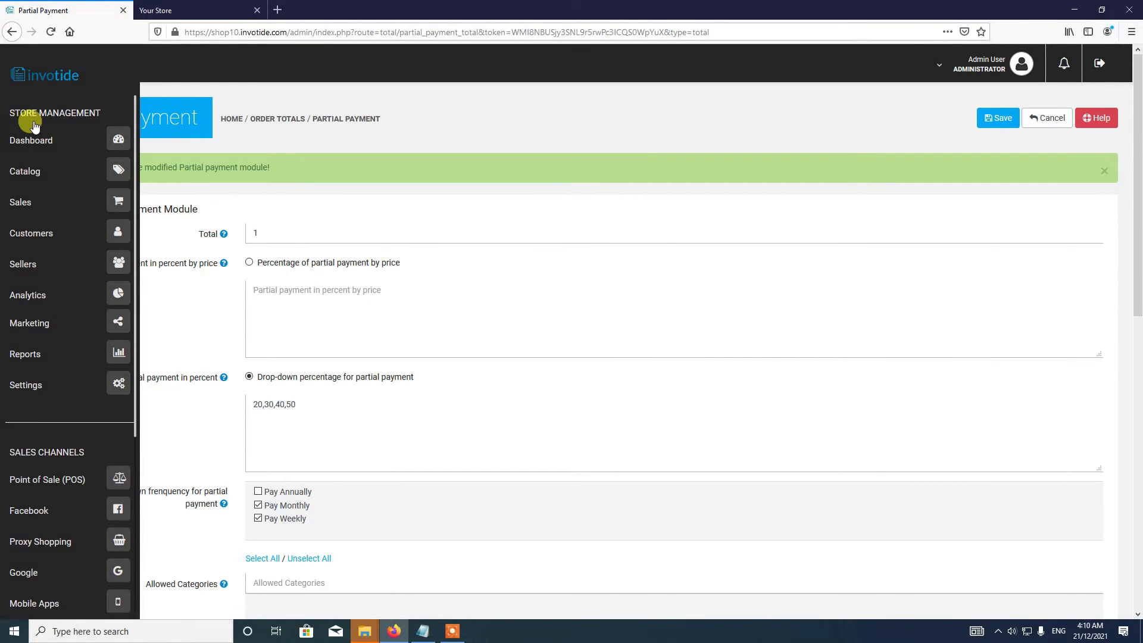
left_click(118, 205)
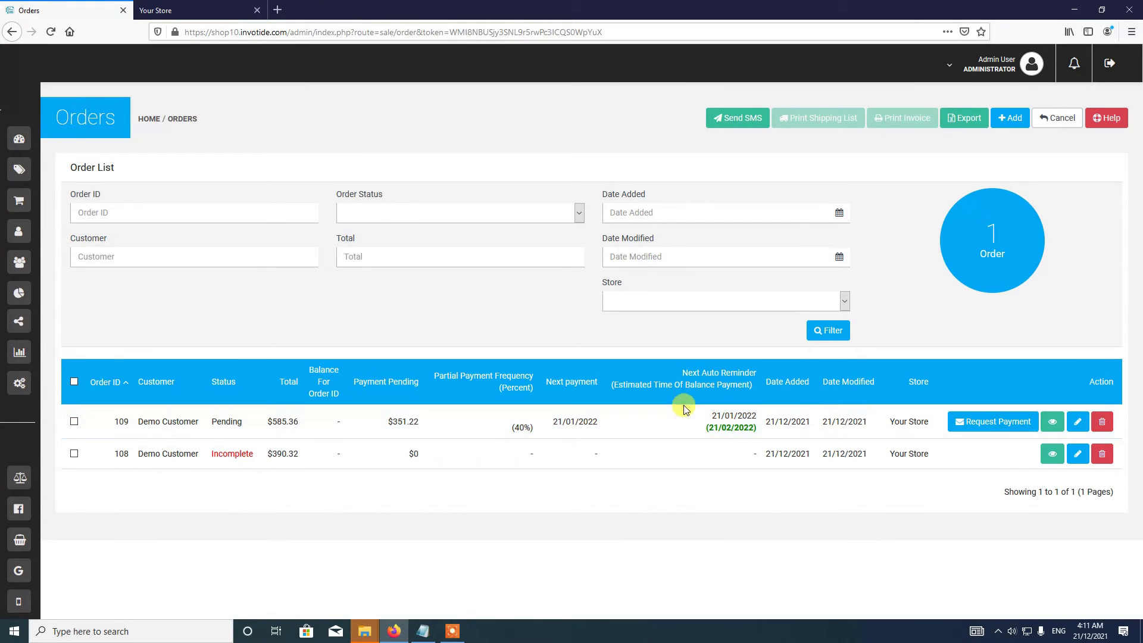
Open the newest pending order and examine its payment method, shipping method, product and partial payment totals.
left_click(1062, 429)
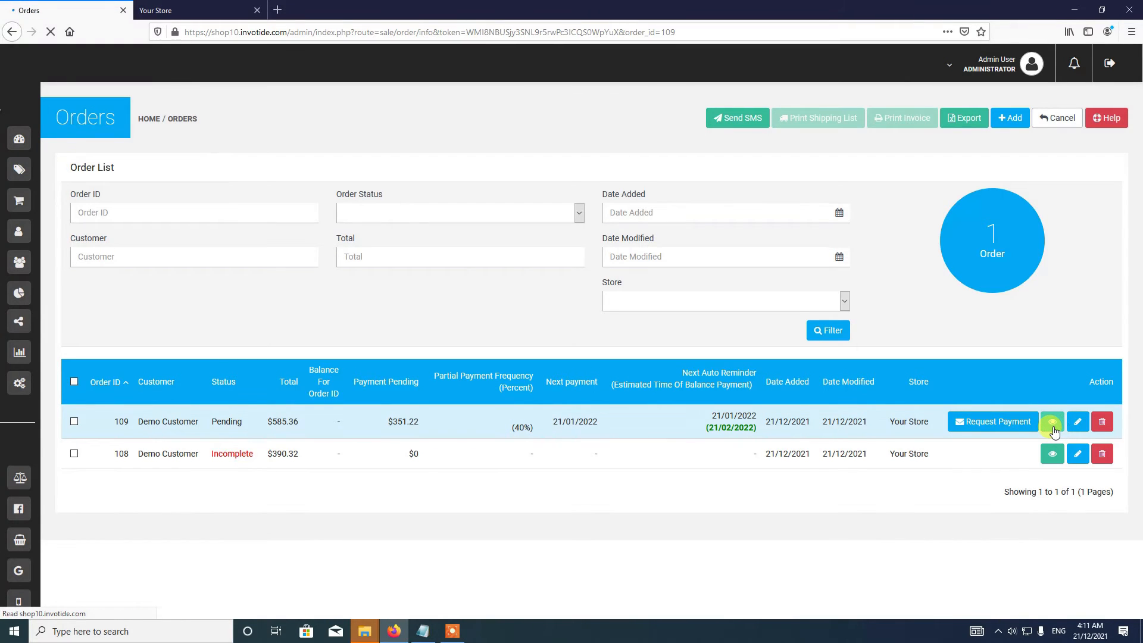
scroll(899, 426, "down", 3)
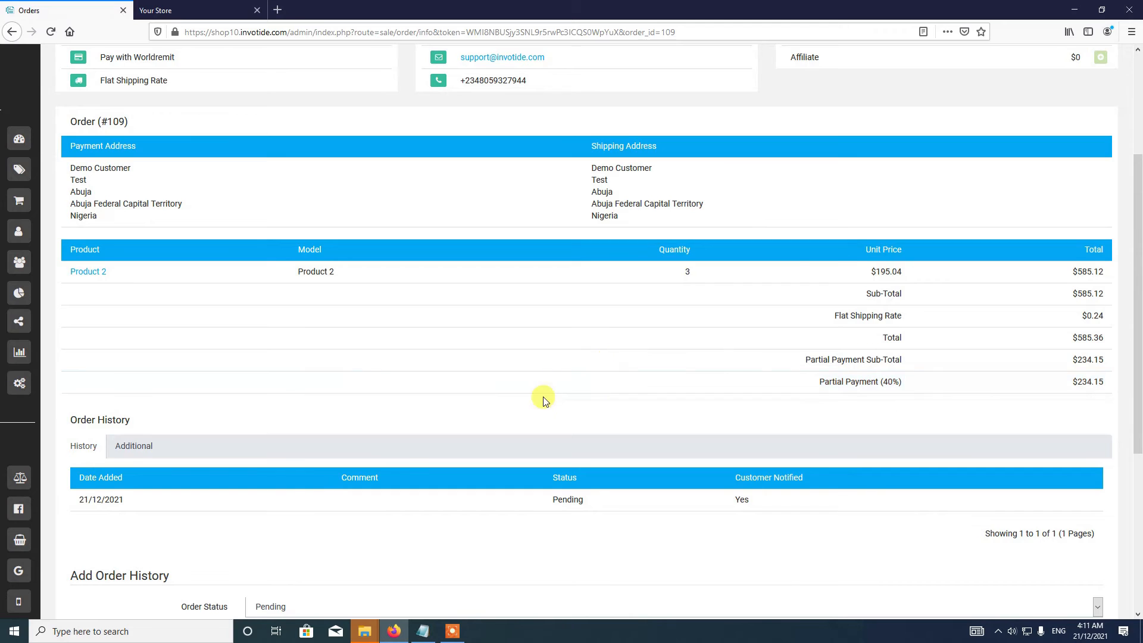
scroll(197, 244, "up", 1)
scroll(409, 370, "up", 2)
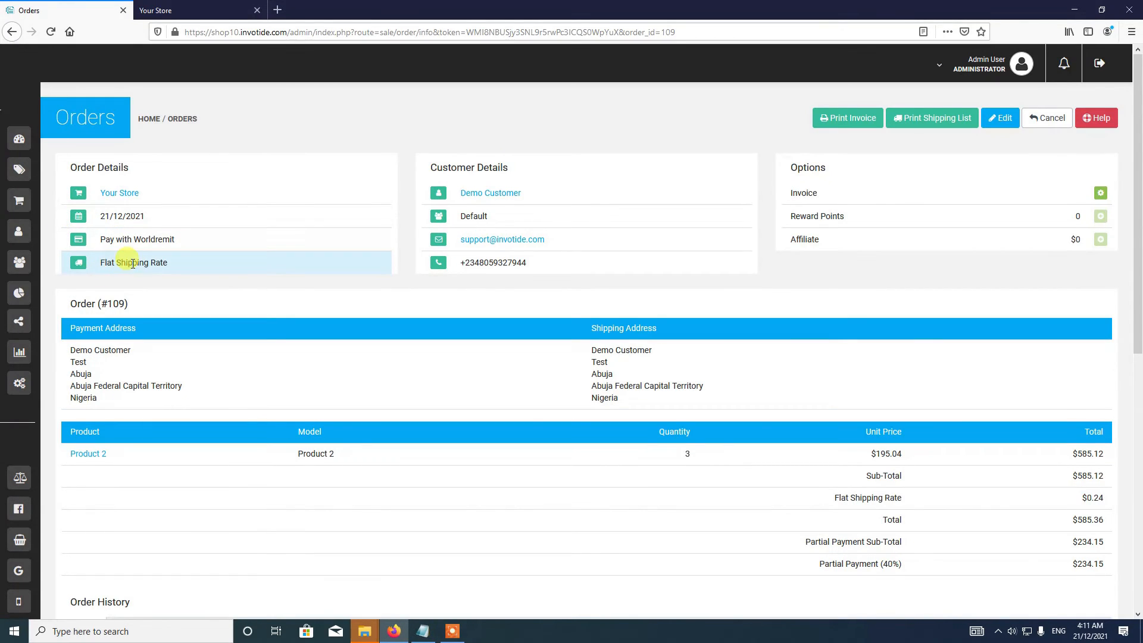
scroll(983, 380, "down", 2)
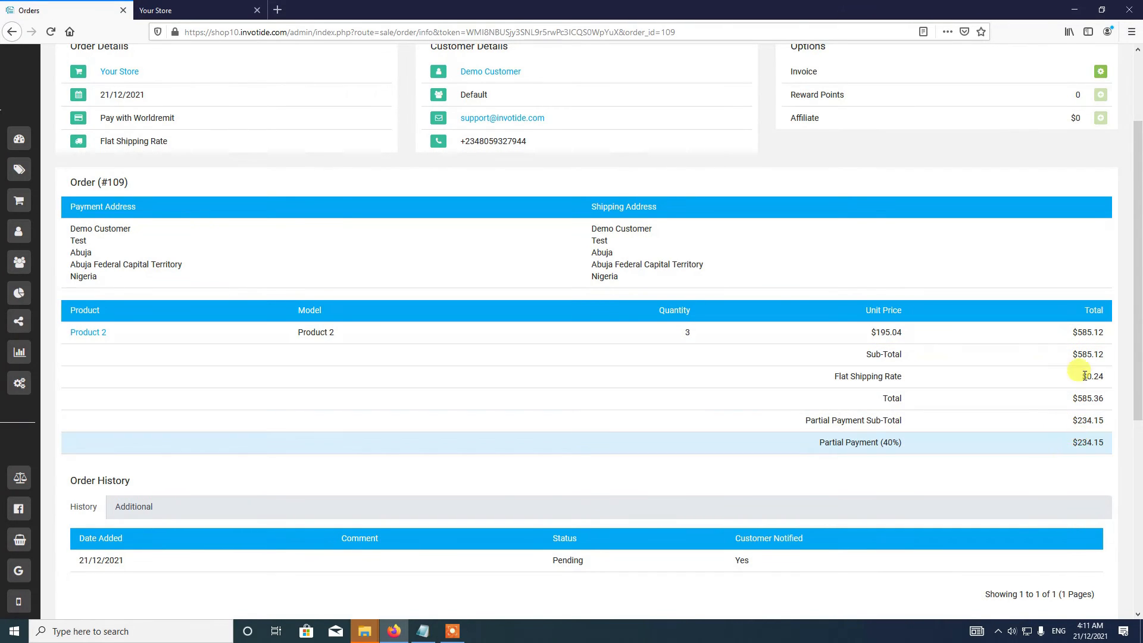
Examine the order's addresses, totals, history and the fields for adding order history.
scroll(1075, 458, "down", 3)
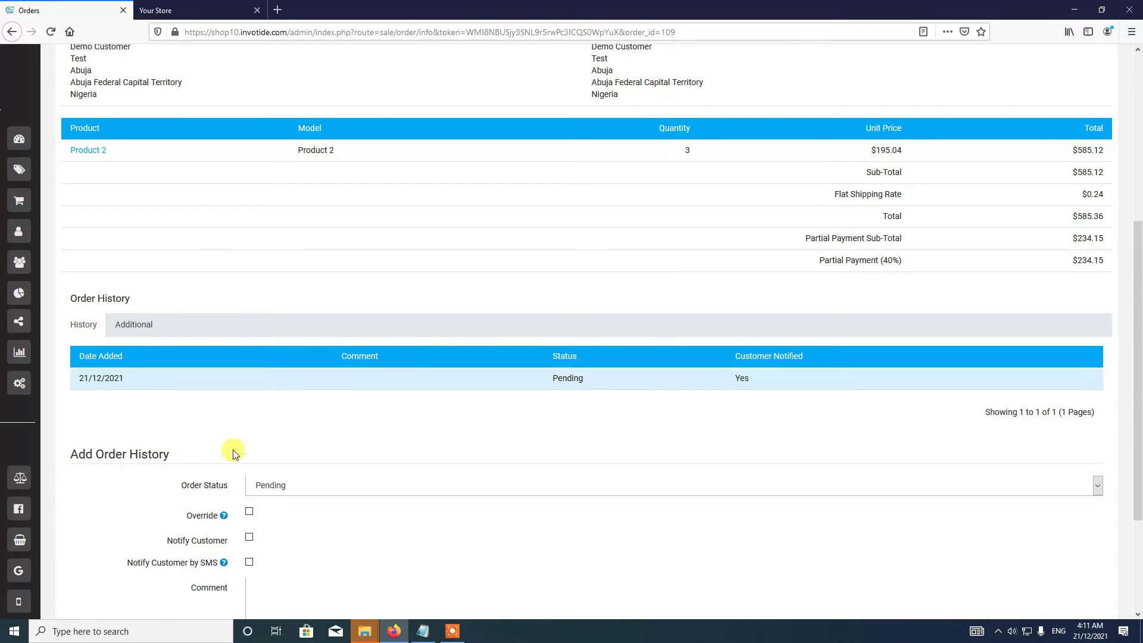
scroll(350, 452, "up", 3)
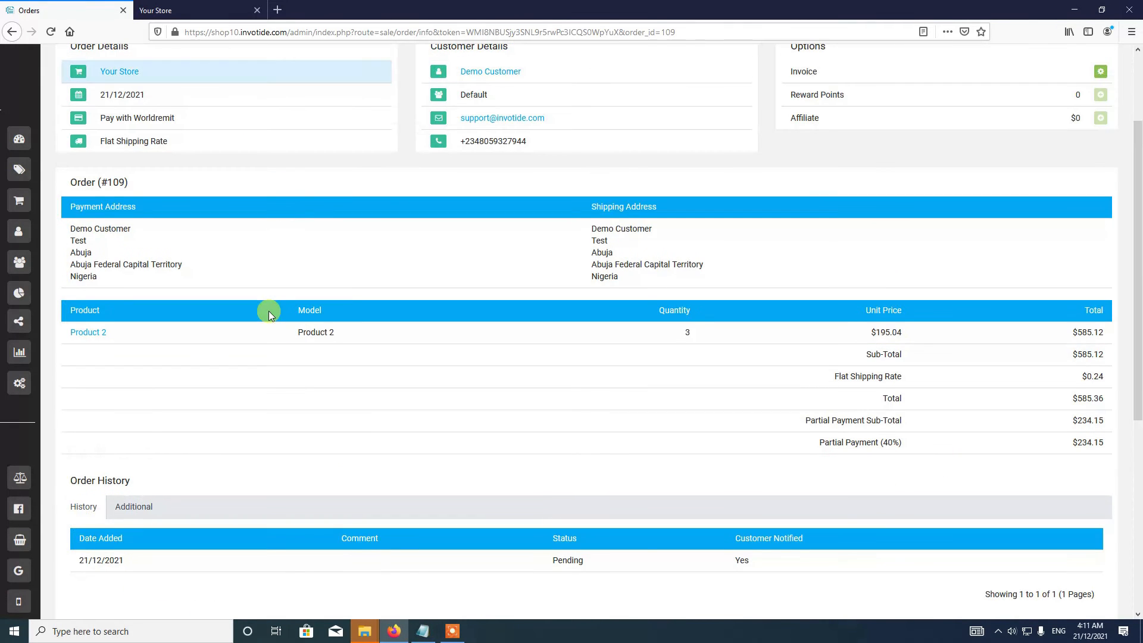
scroll(493, 467, "up", 2)
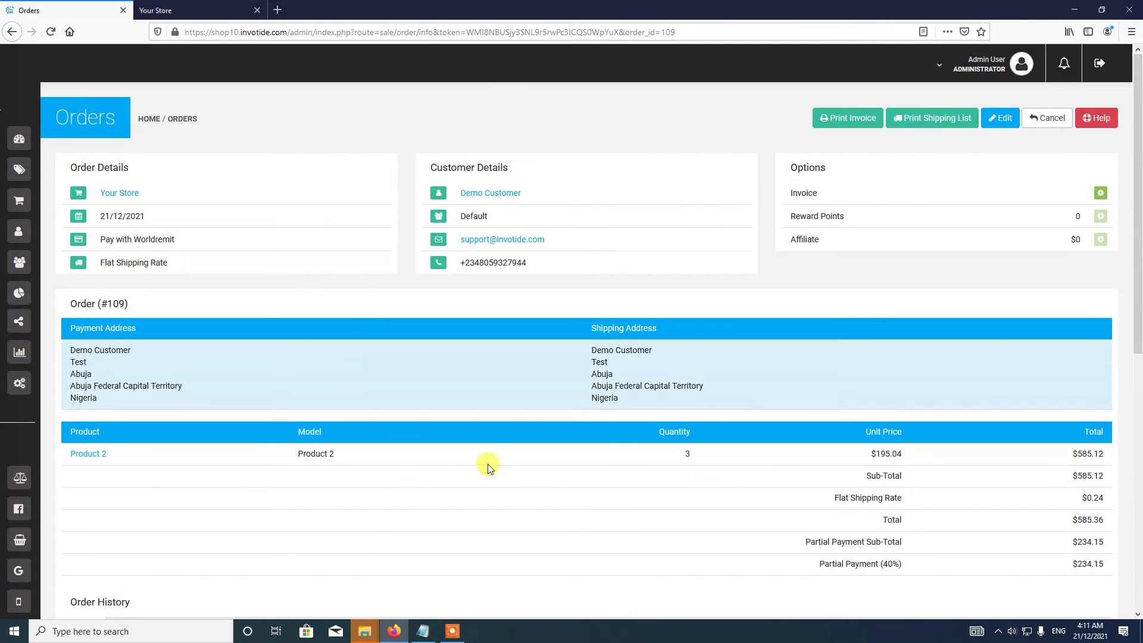
scroll(760, 431, "down", 6)
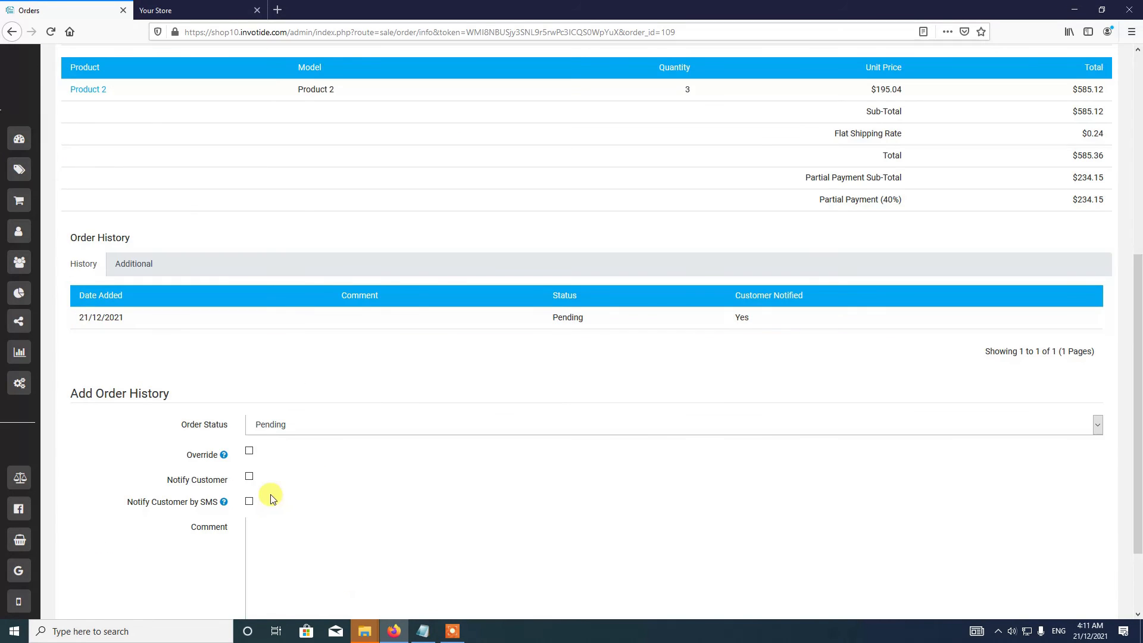
scroll(286, 502, "up", 6)
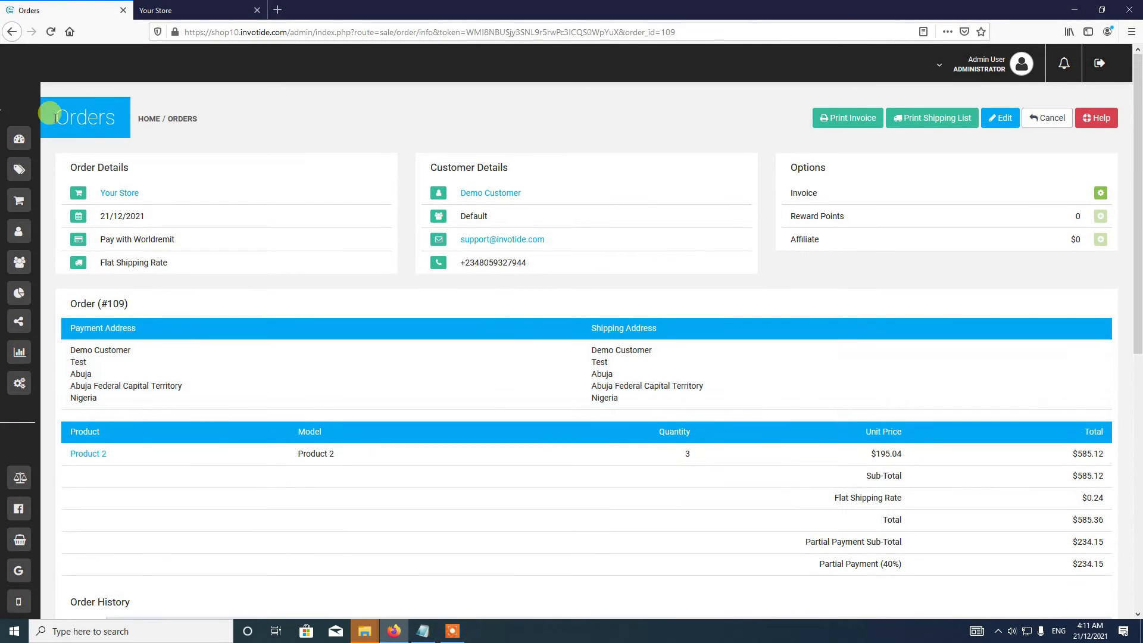
Return to the Orders list under Sales and send the customer a balance payment request for the pending order.
mouse_move(97, 179)
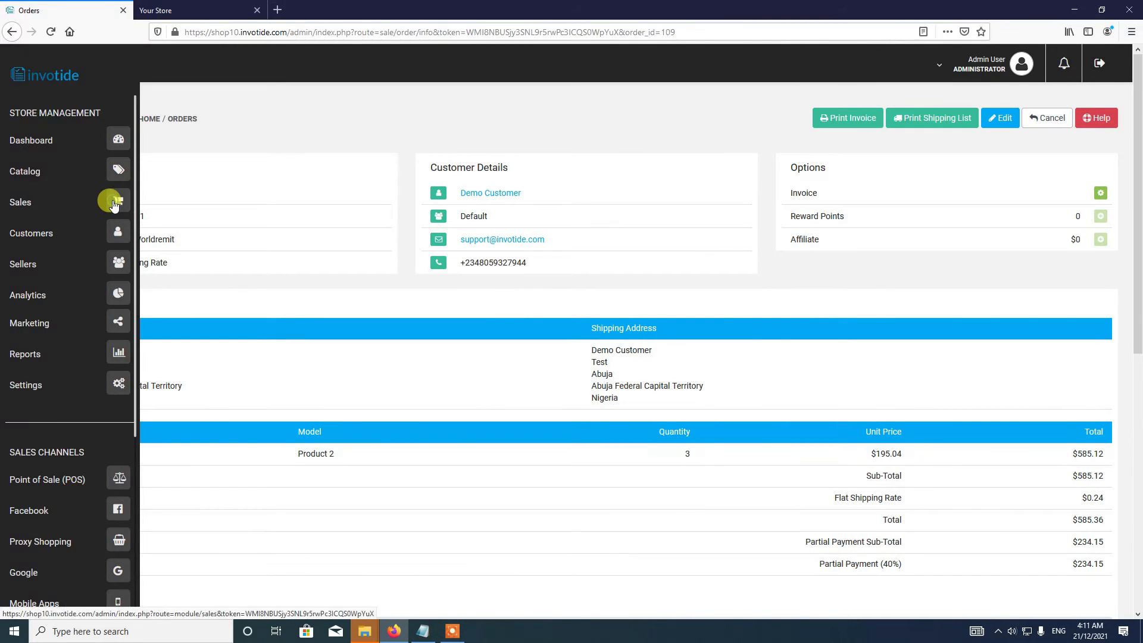
left_click(114, 203)
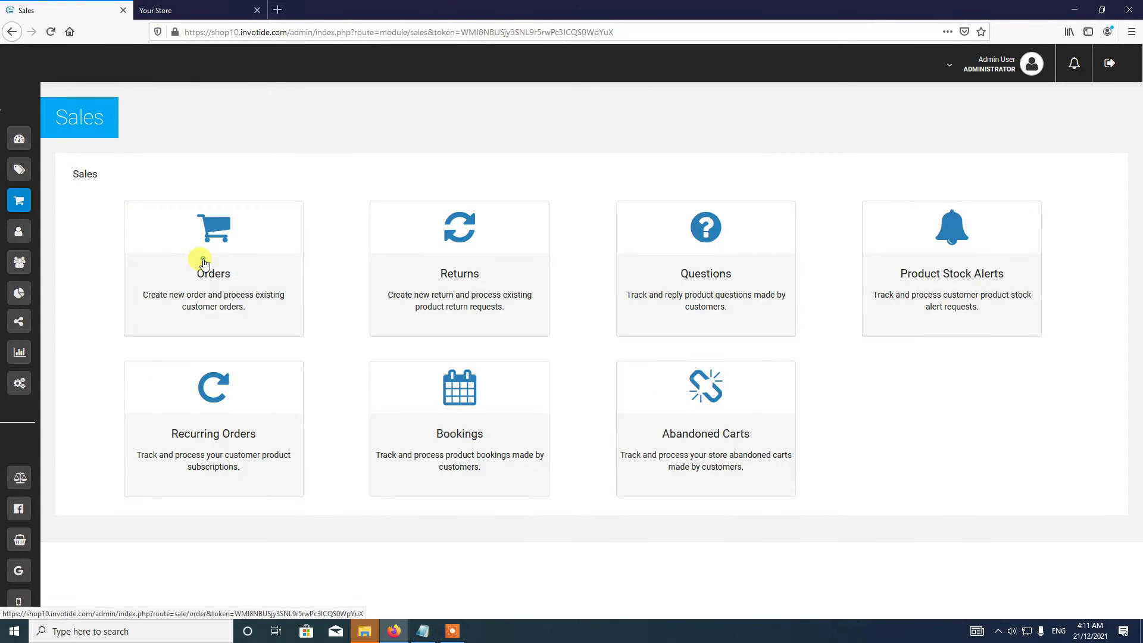
left_click(203, 263)
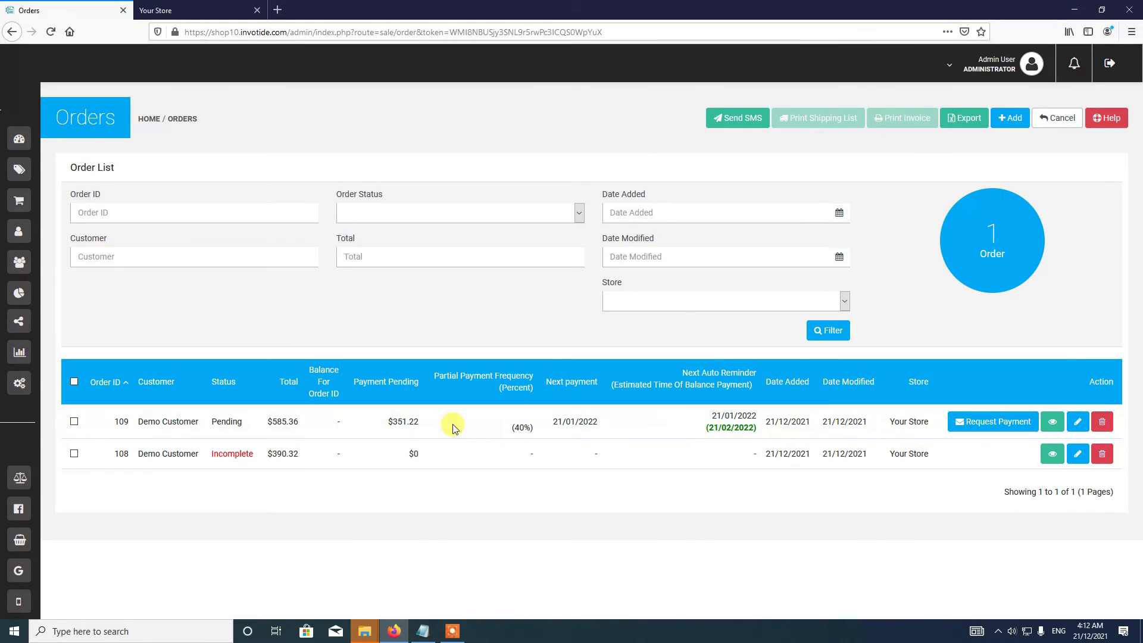
left_click(980, 423)
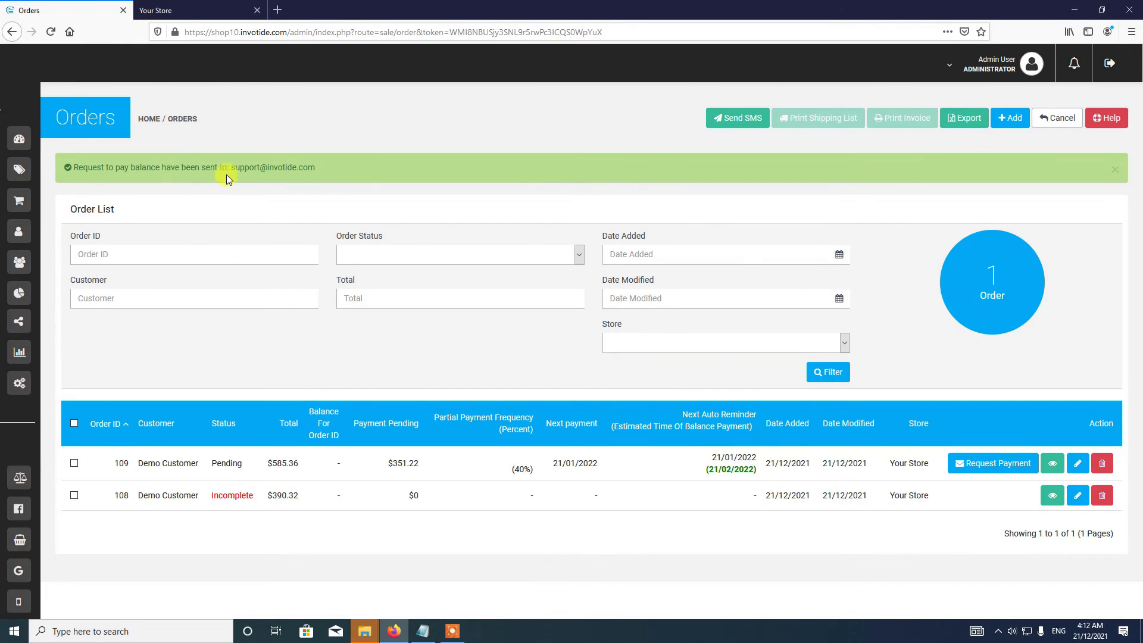
left_click_drag(232, 168, 328, 171)
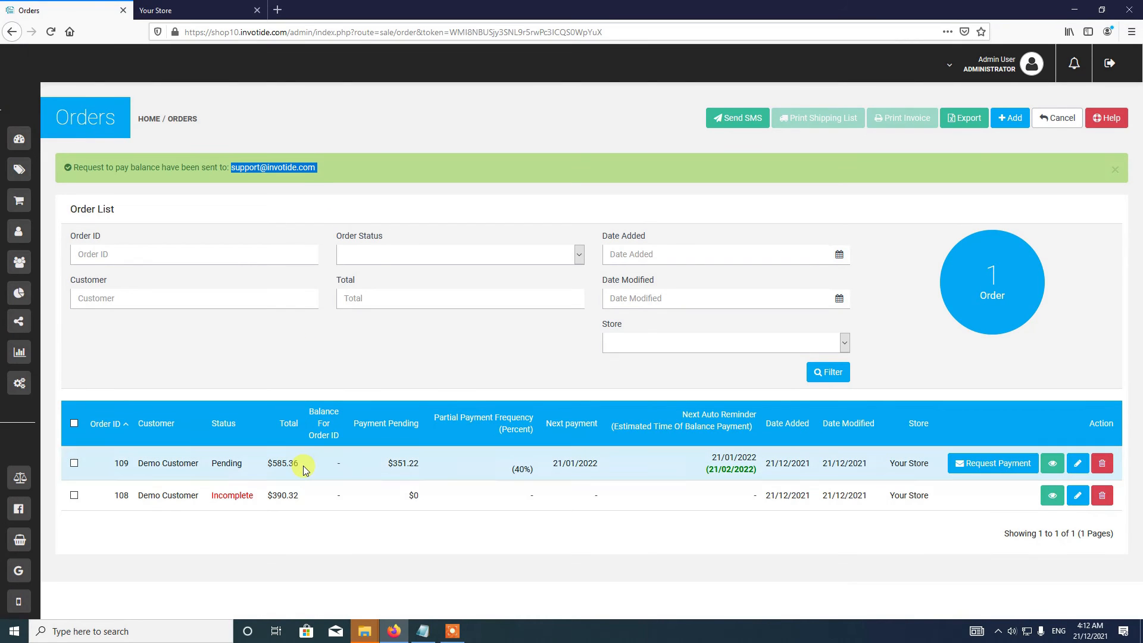
Switch to the storefront and open the order history from the customer's My Account page.
left_click(187, 6)
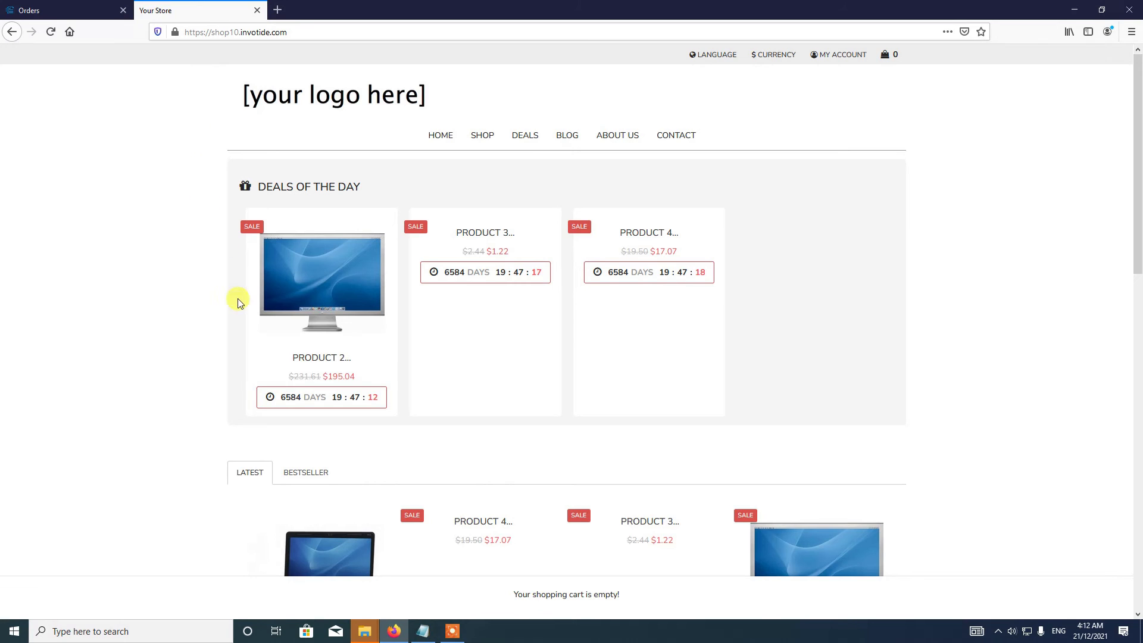
left_click(834, 62)
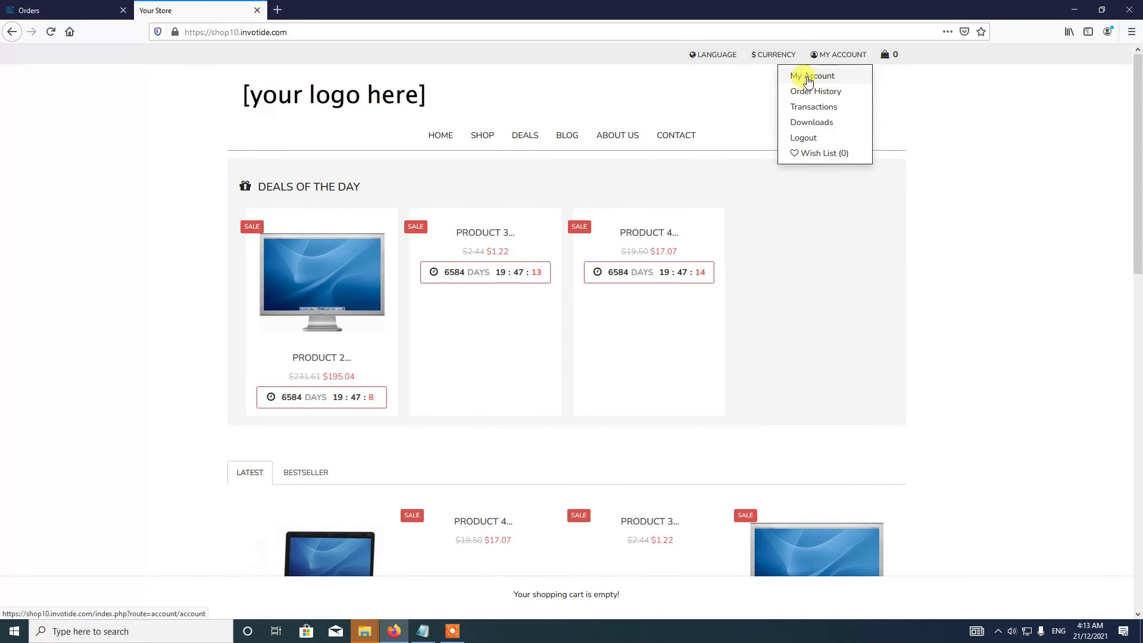
left_click(809, 80)
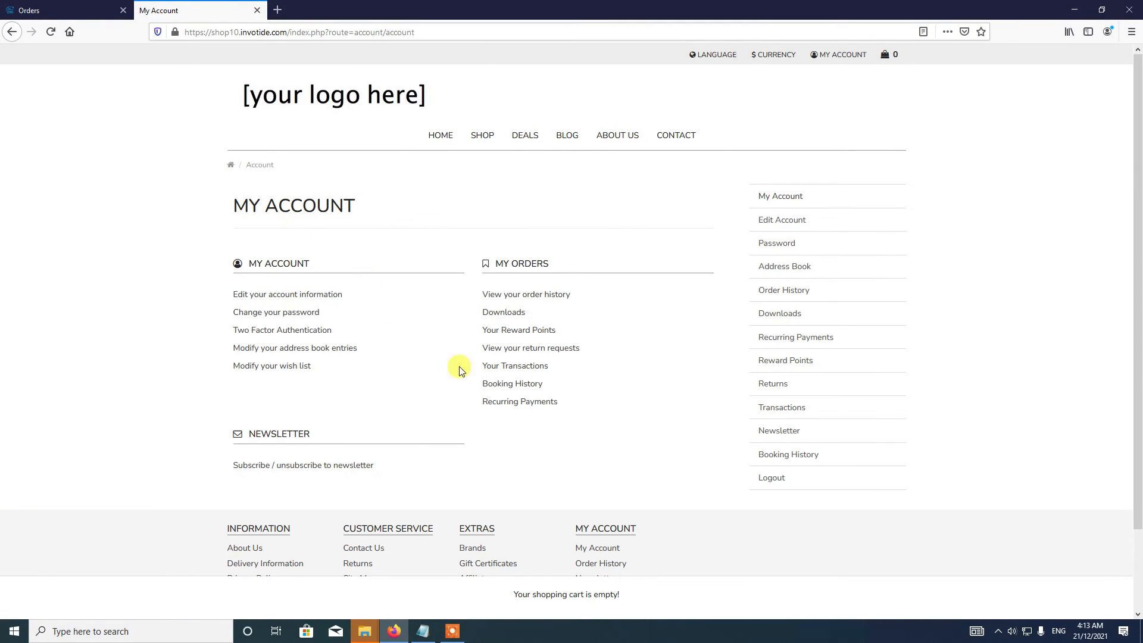
left_click(539, 302)
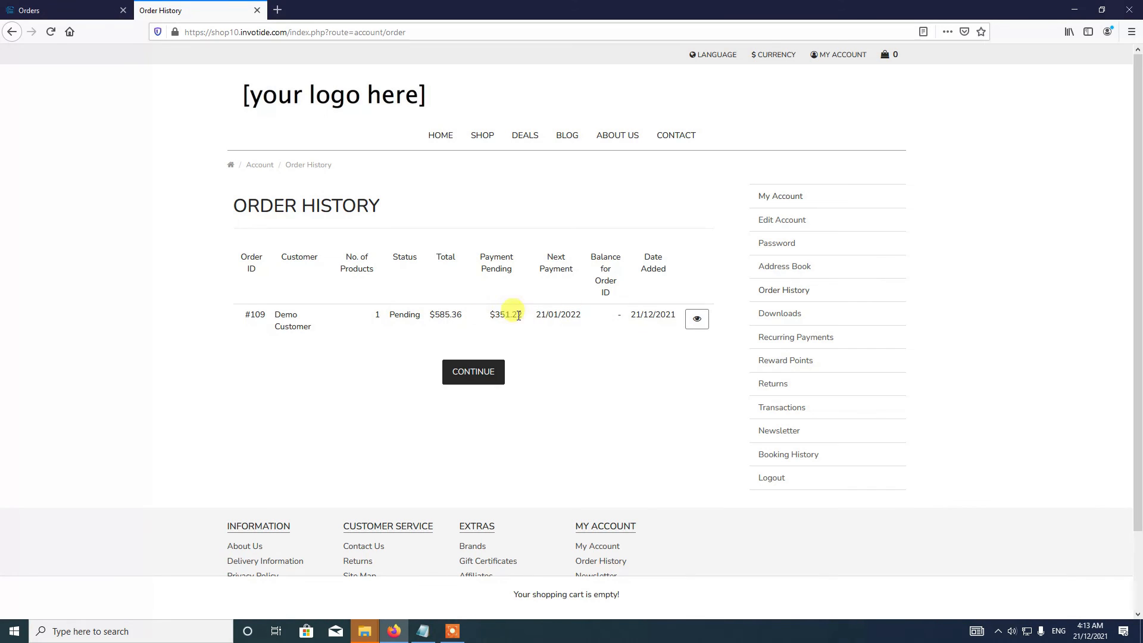
Open the pending order's details and review its partial payment totals, next and balance payment options, and payment instructions.
left_click(697, 322)
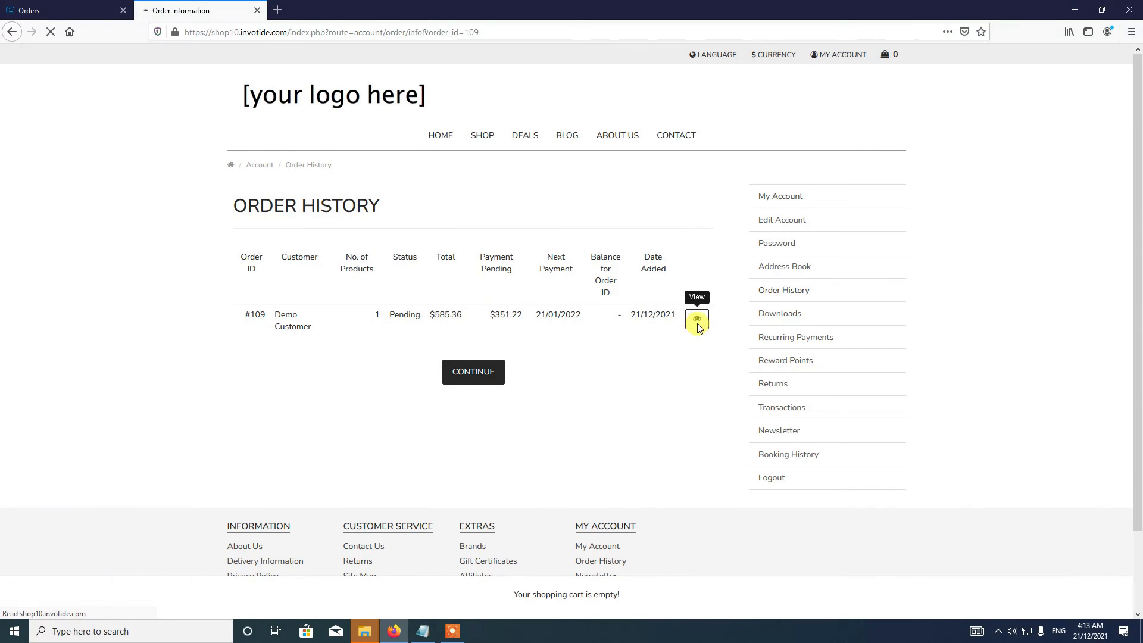
scroll(655, 297, "down", 2)
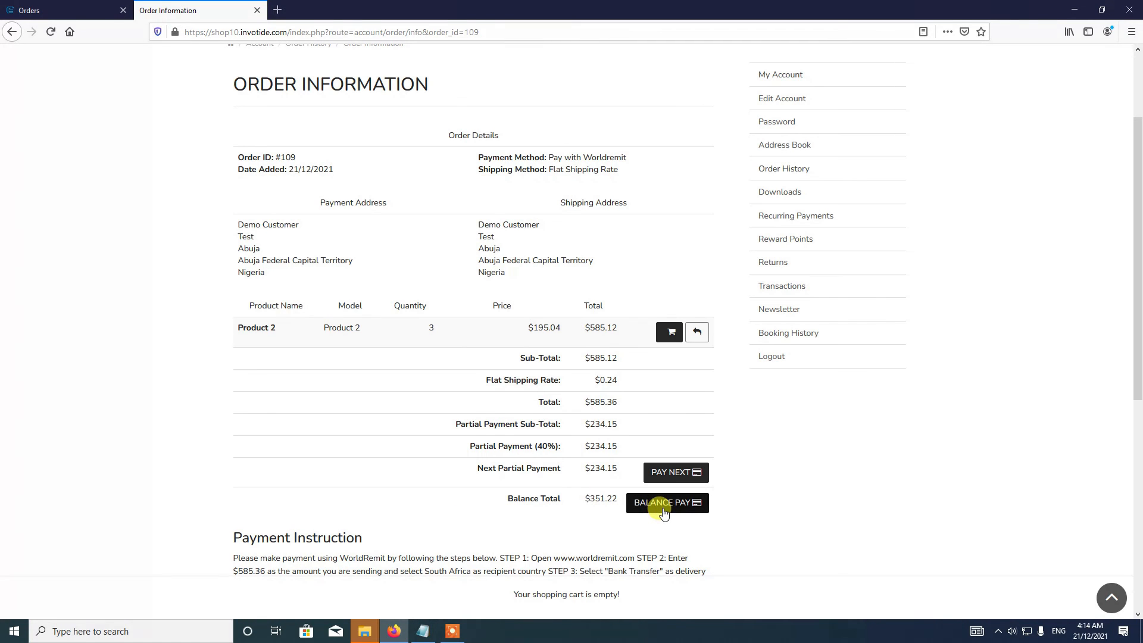
scroll(577, 451, "down", 4)
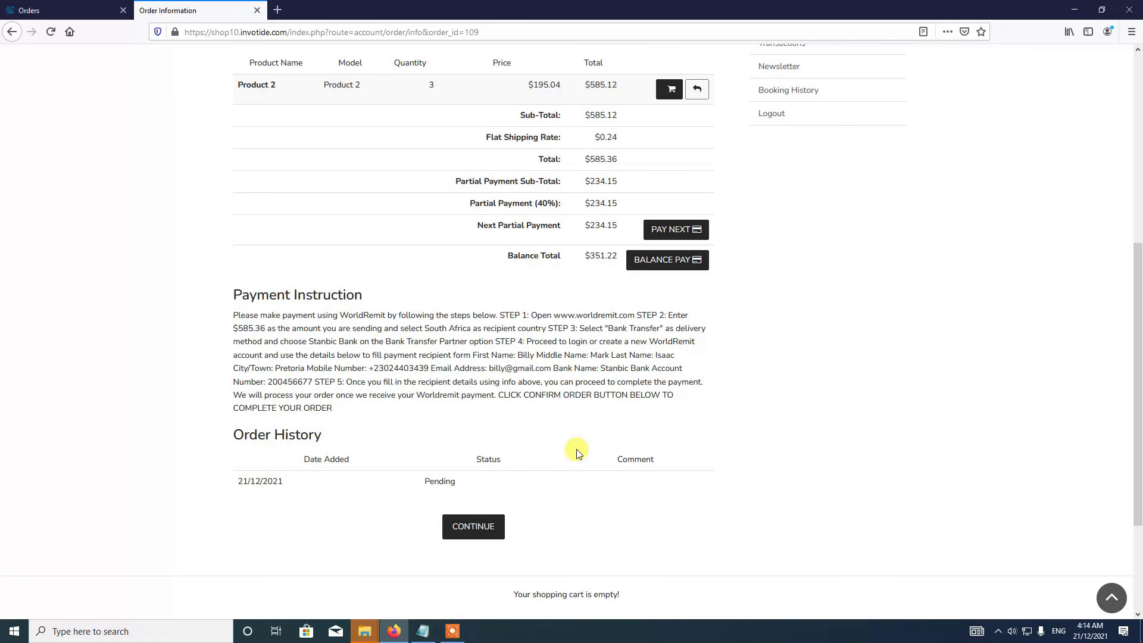
scroll(576, 450, "up", 2)
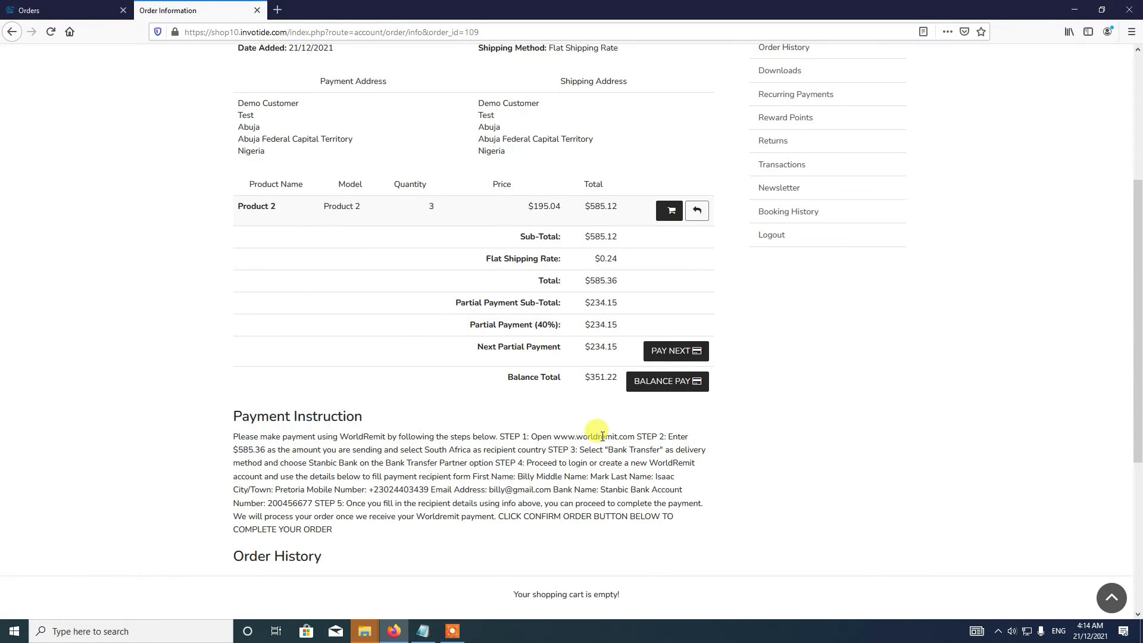
Start the balance payment for the order, then go back from checkout to the order information page.
left_click(672, 386)
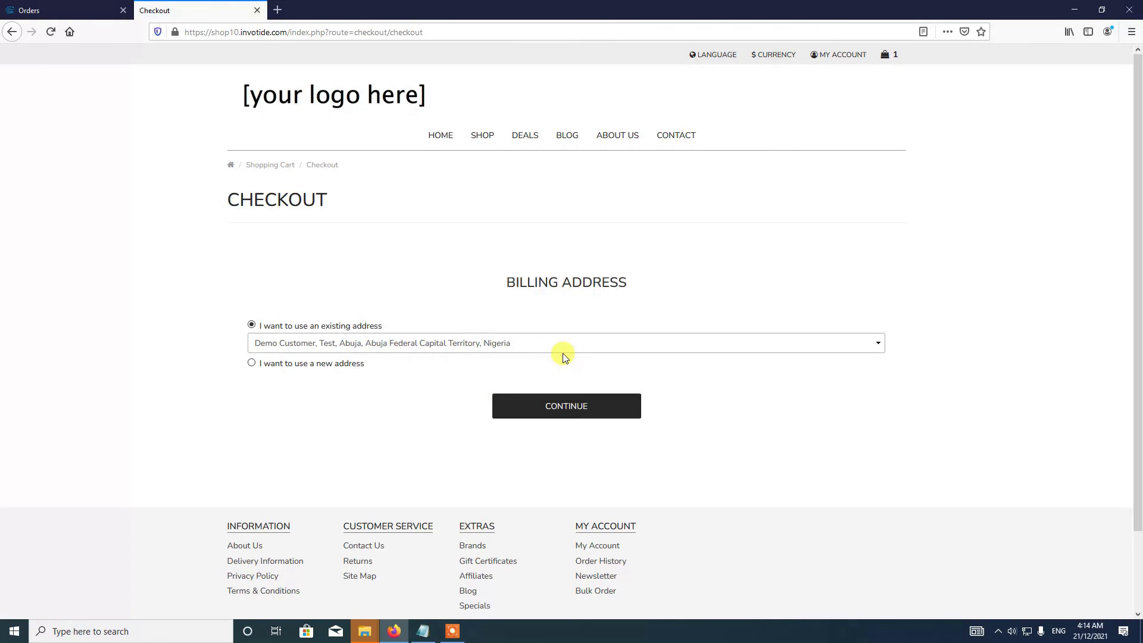
left_click(18, 37)
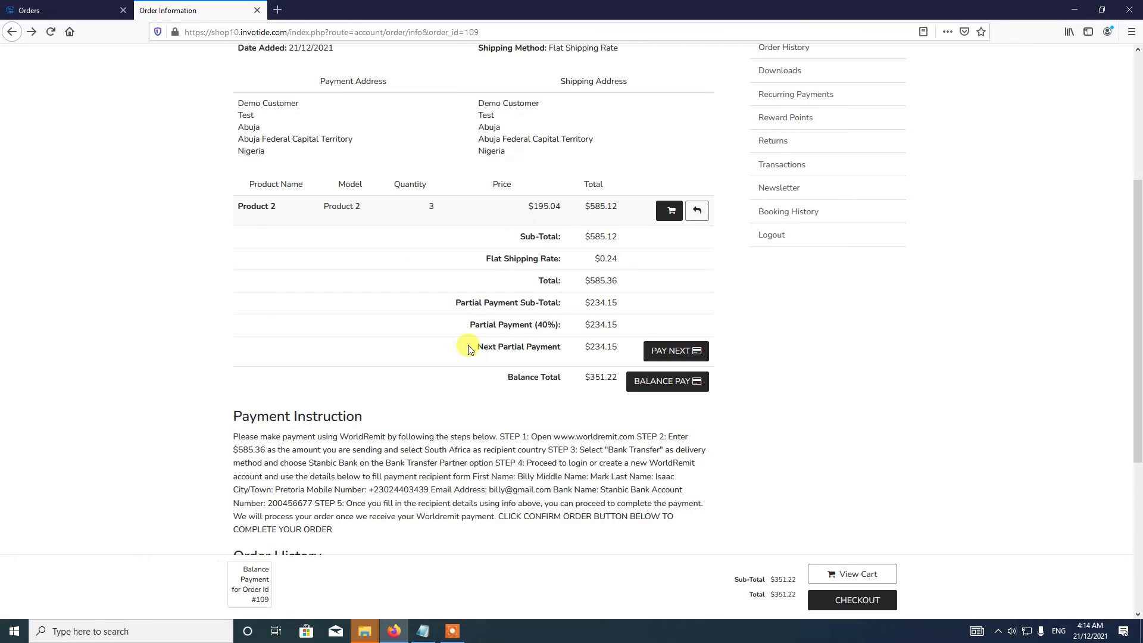
scroll(469, 350, "up", 5)
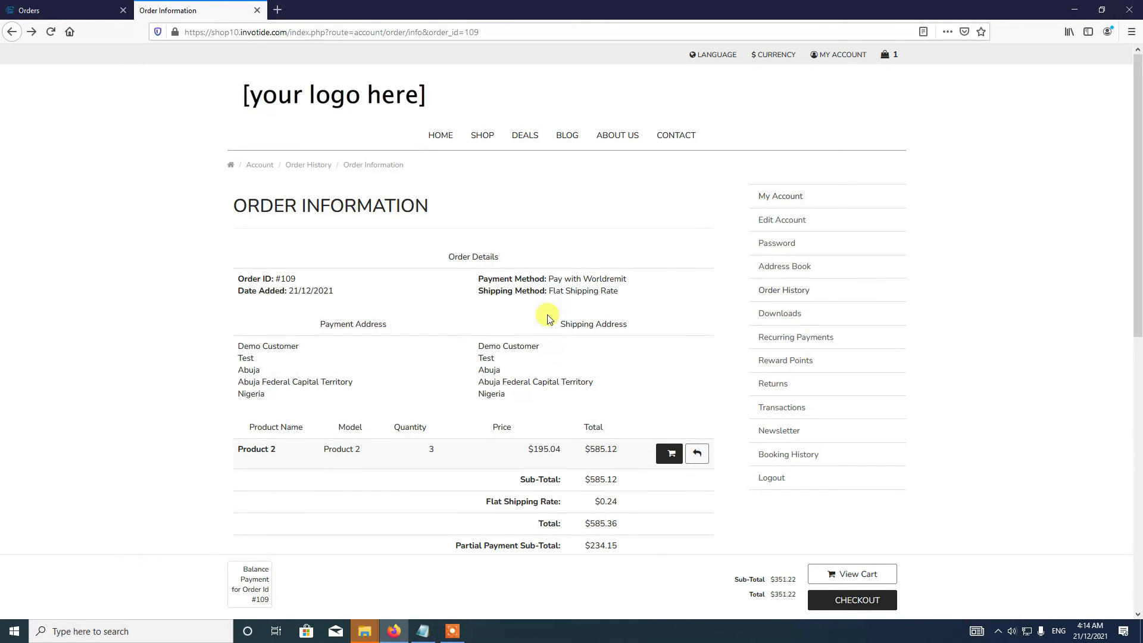
Close the storefront tab and review the sales, latest orders and activity on the store admin's Dashboard.
left_click(257, 10)
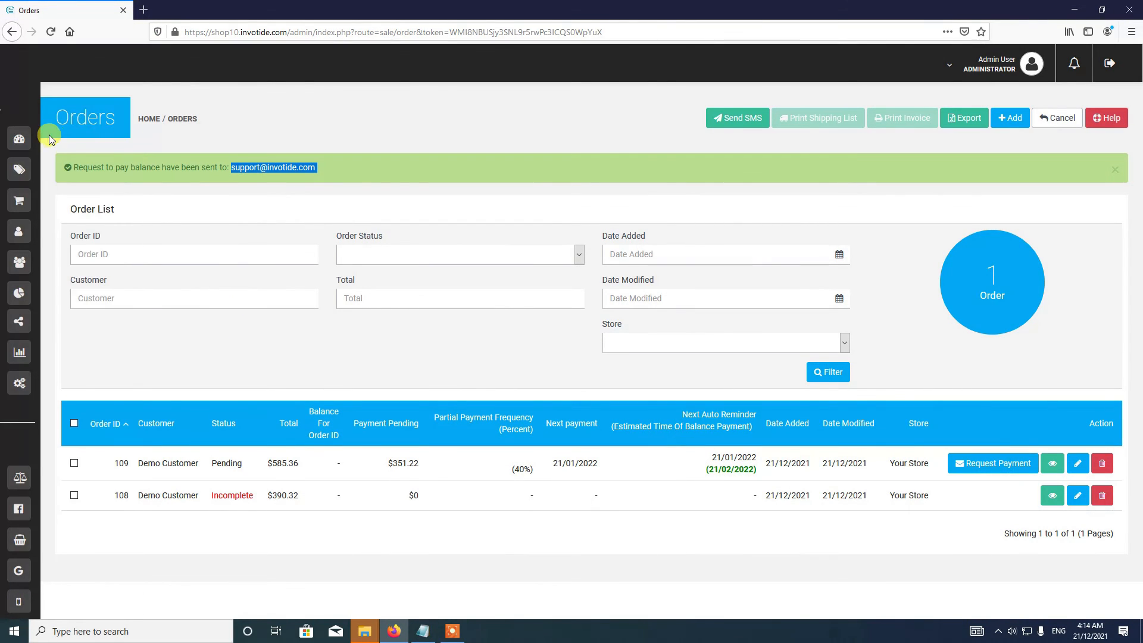
left_click(111, 136)
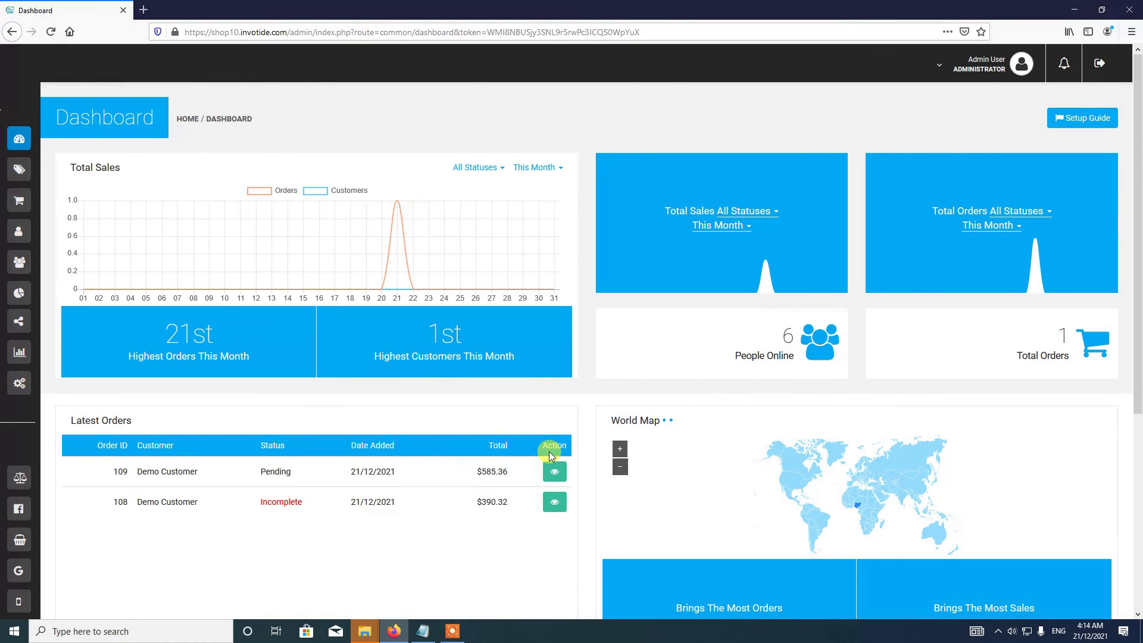
scroll(549, 452, "down", 3)
scroll(549, 454, "up", 1)
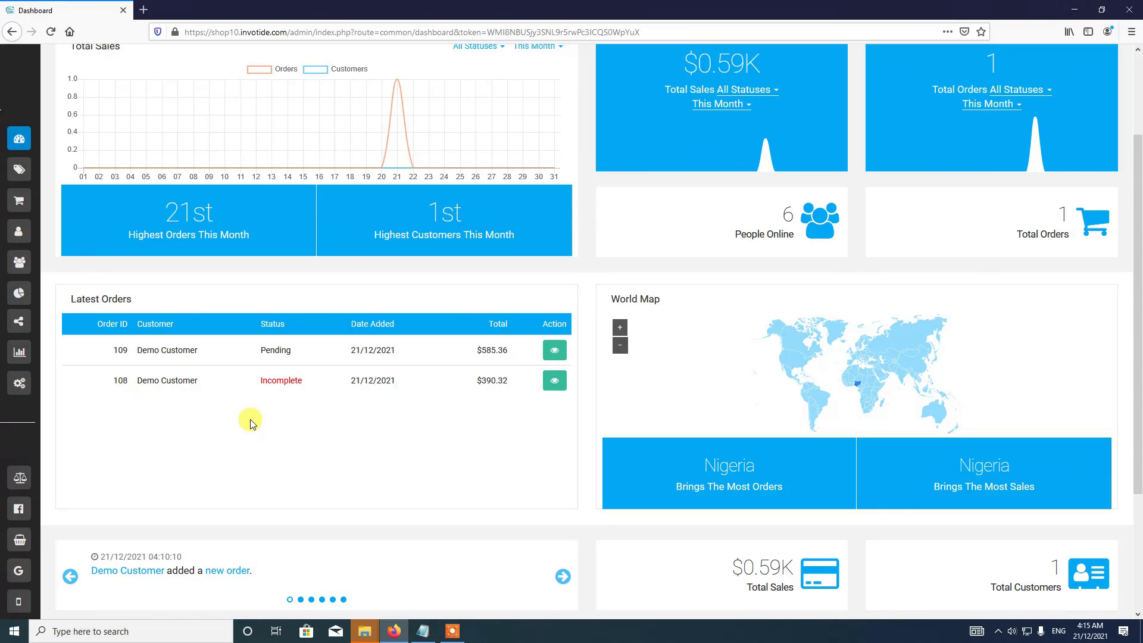
scroll(248, 417, "up", 2)
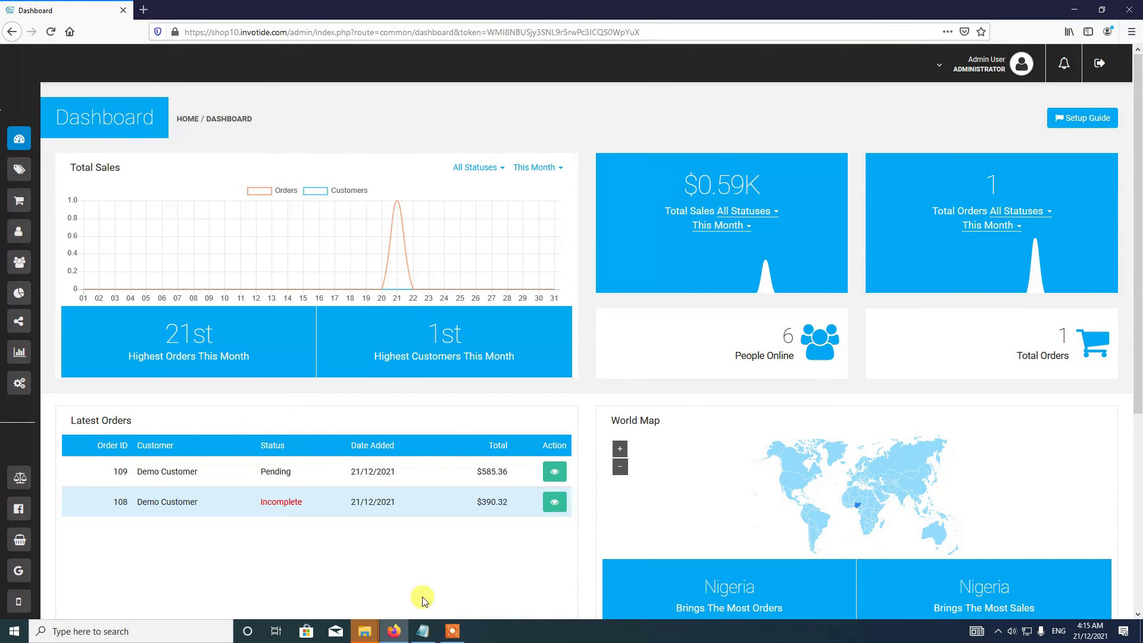